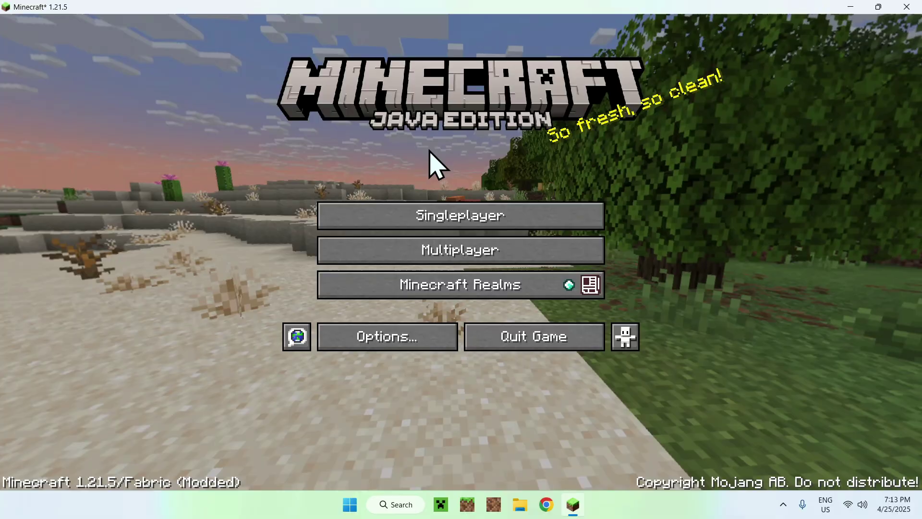
Open a singleplayer world and move across the grassy plains.
{"action": "left_click", "coordinate": [430, 207]}
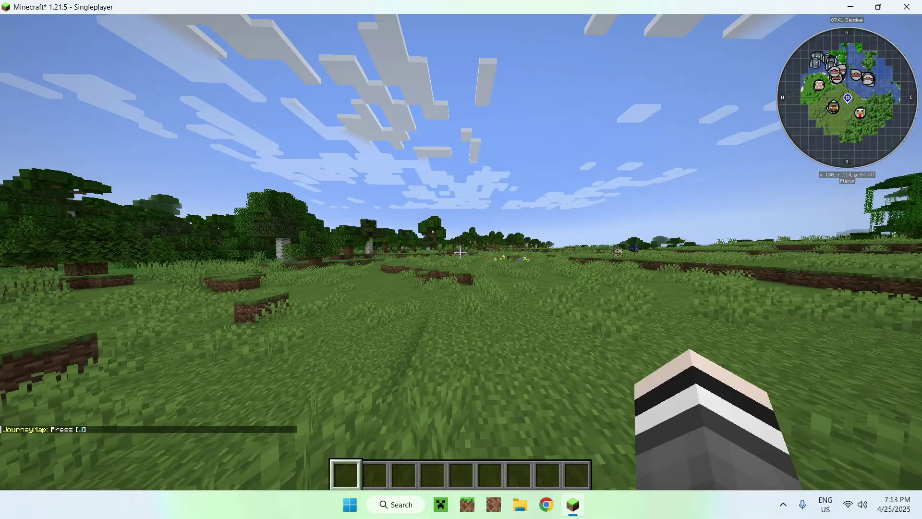
{"action": "key", "text": "w"}
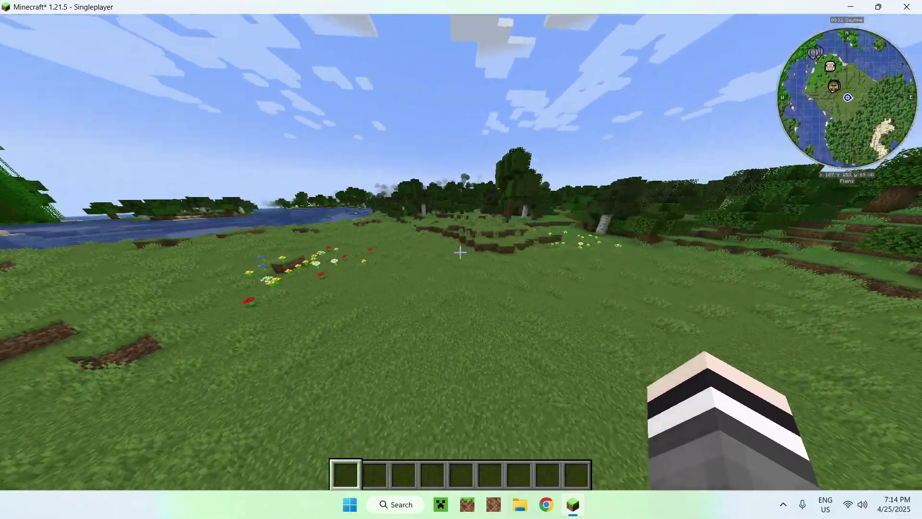
Place a creeper spawn egg in the second hotbar slot, spawn a creeper on the plains and reselect the empty first slot.
{"action": "key", "text": "e"}
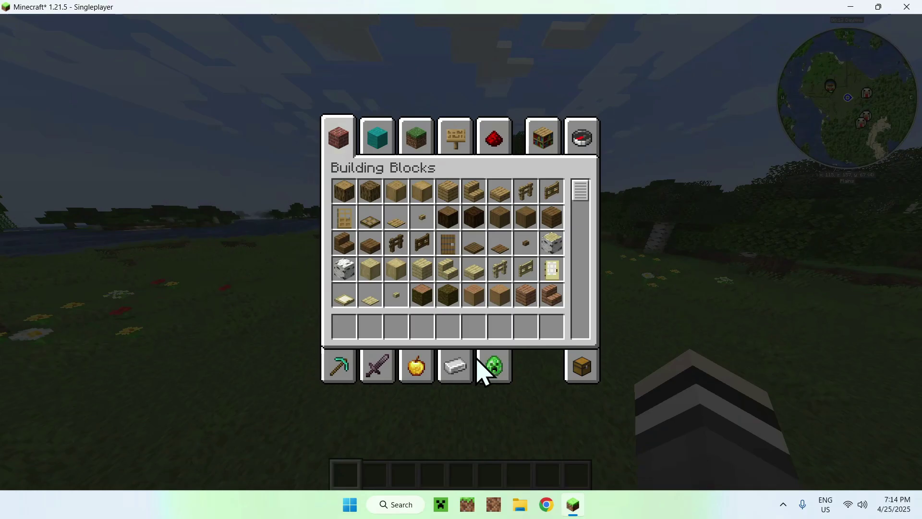
{"action": "key", "text": "2"}
{"action": "key", "text": "e"}
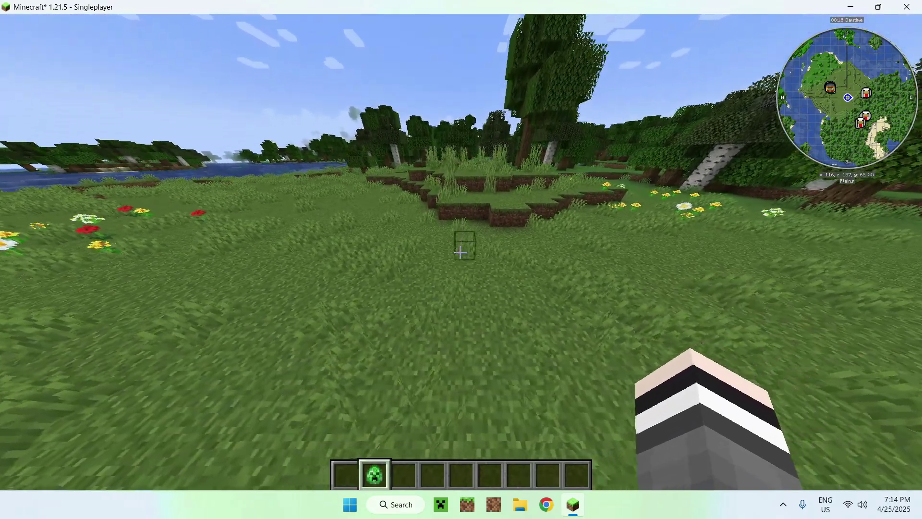
{"action": "key", "text": "3"}
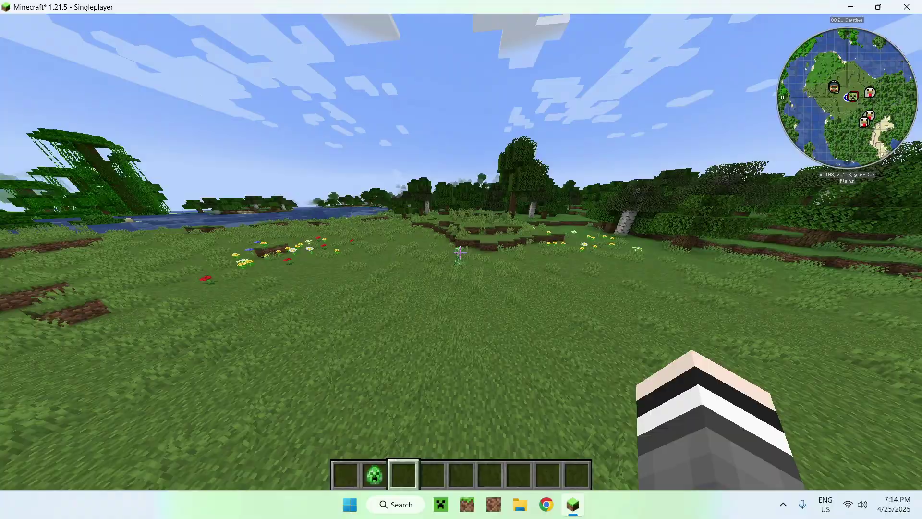
{"action": "key", "text": "1"}
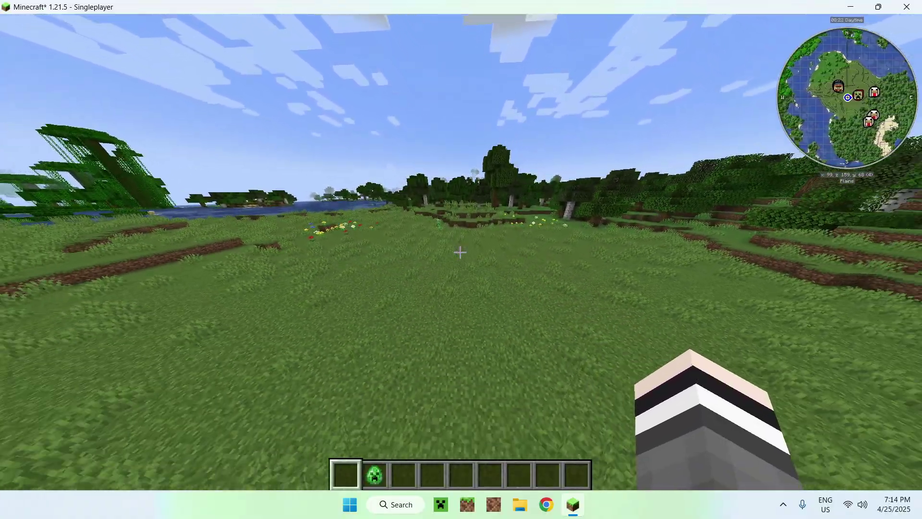
Walk around the plains to observe how the minimap tracks the player and nearby mobs.
{"action": "key", "text": "w"}
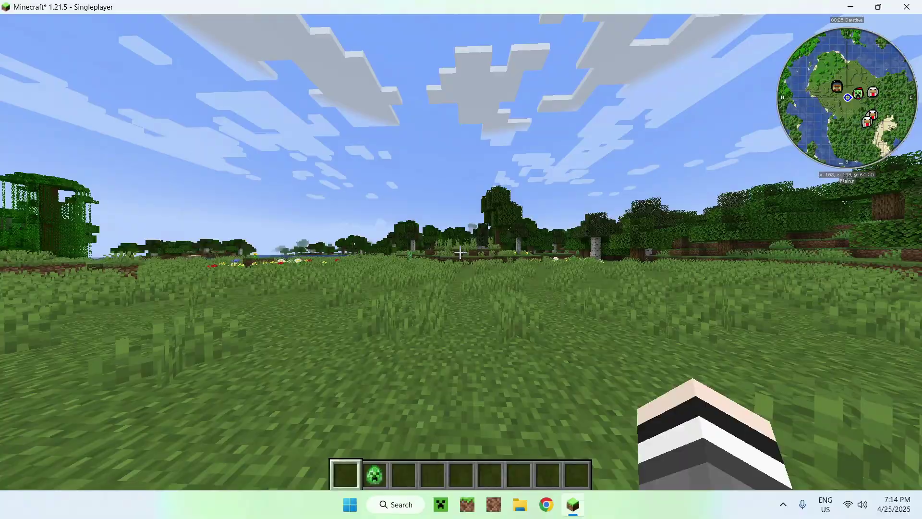
{"action": "key", "text": "w"}
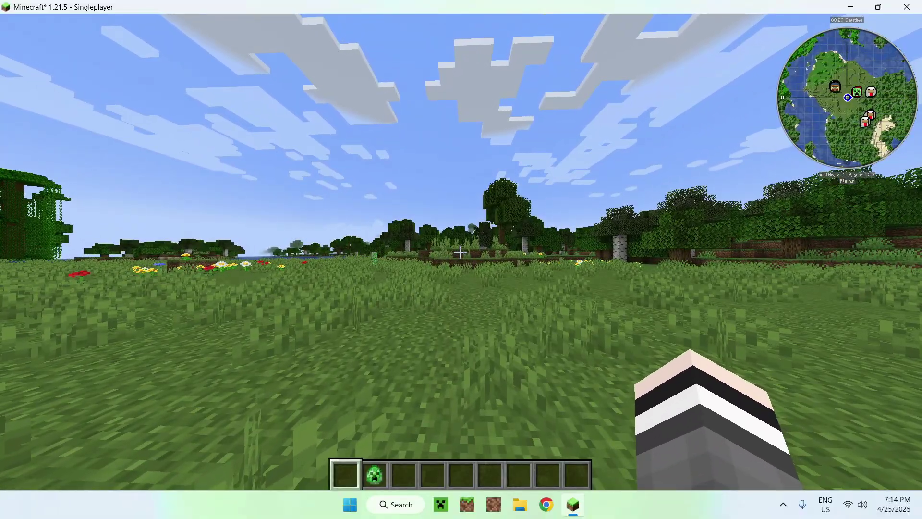
{"action": "key", "text": "w"}
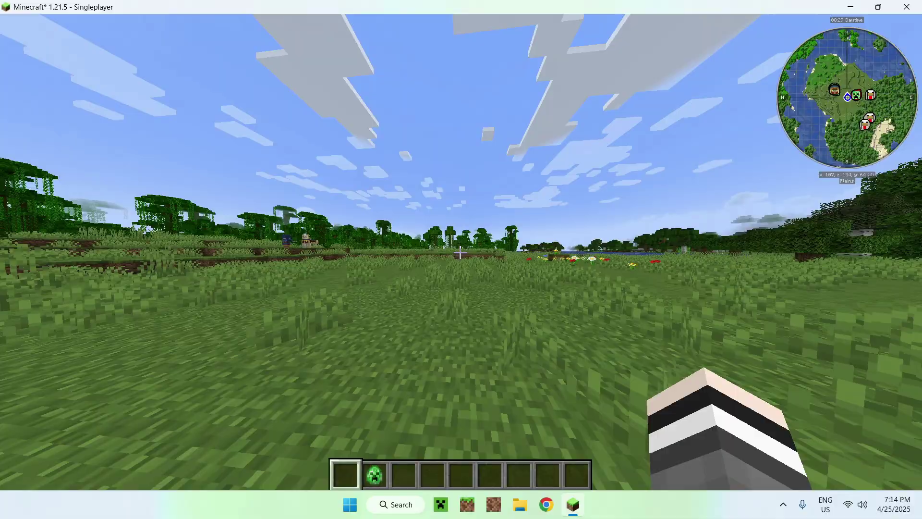
{"action": "key", "text": "w"}
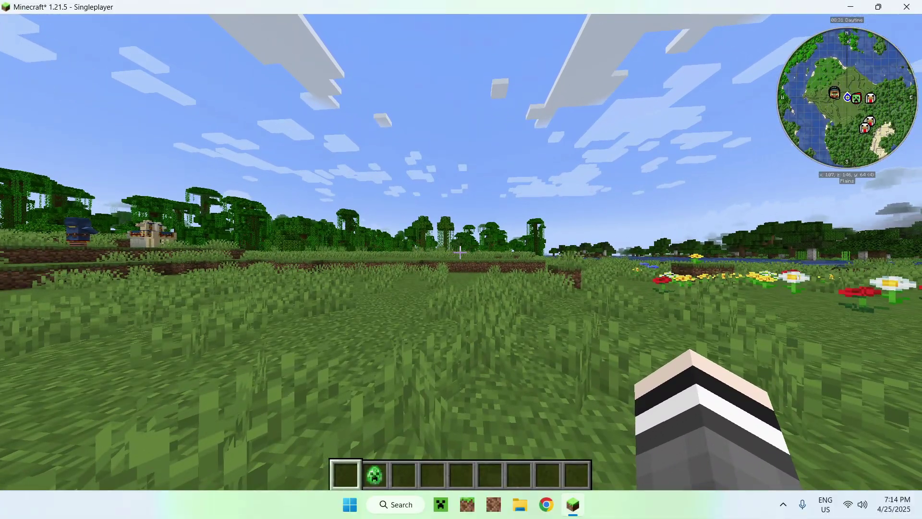
Dismiss JourneyMap's What's New screen, view the full-screen map and return to the game.
{"action": "key", "text": "j"}
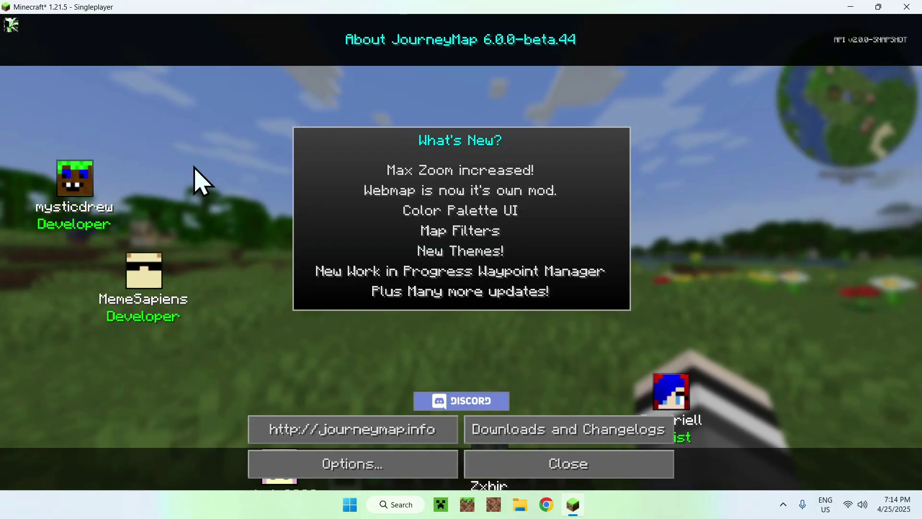
{"action": "left_click", "coordinate": [568, 464]}
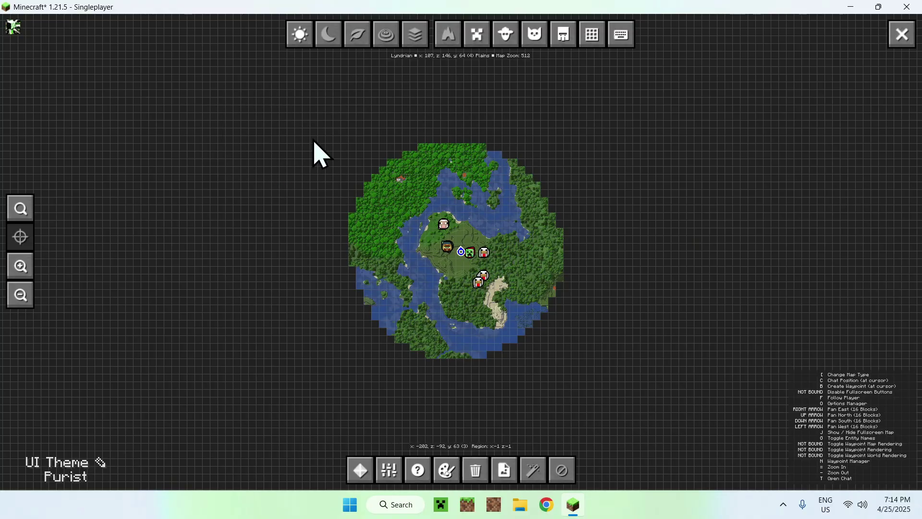
{"action": "left_click", "coordinate": [902, 34]}
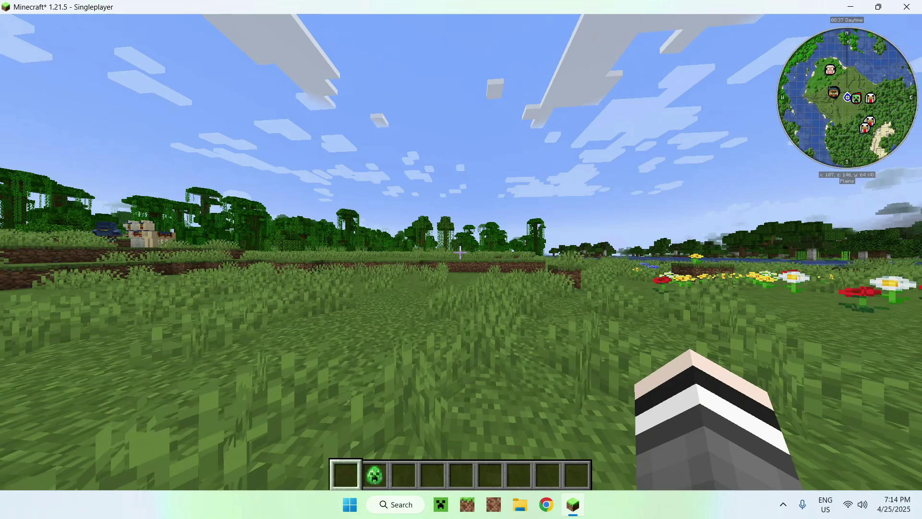
{"action": "key", "text": "j"}
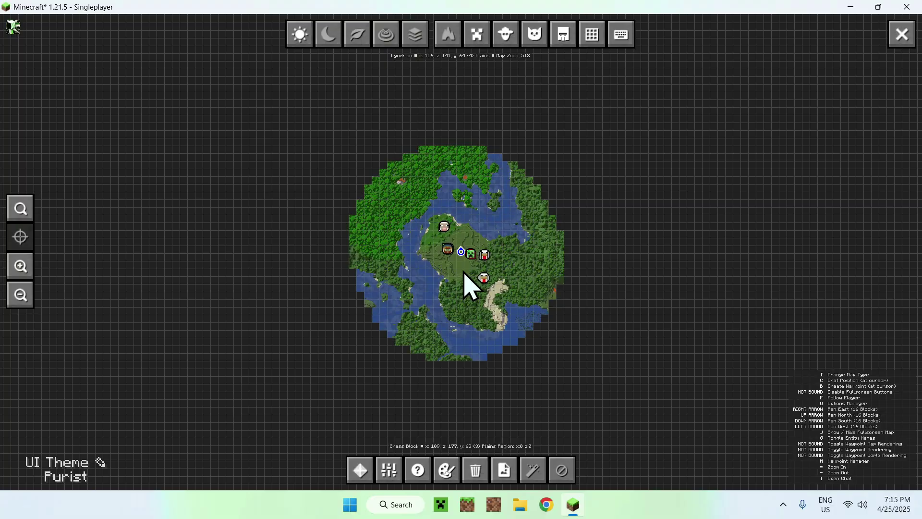
{"action": "left_click", "coordinate": [899, 47]}
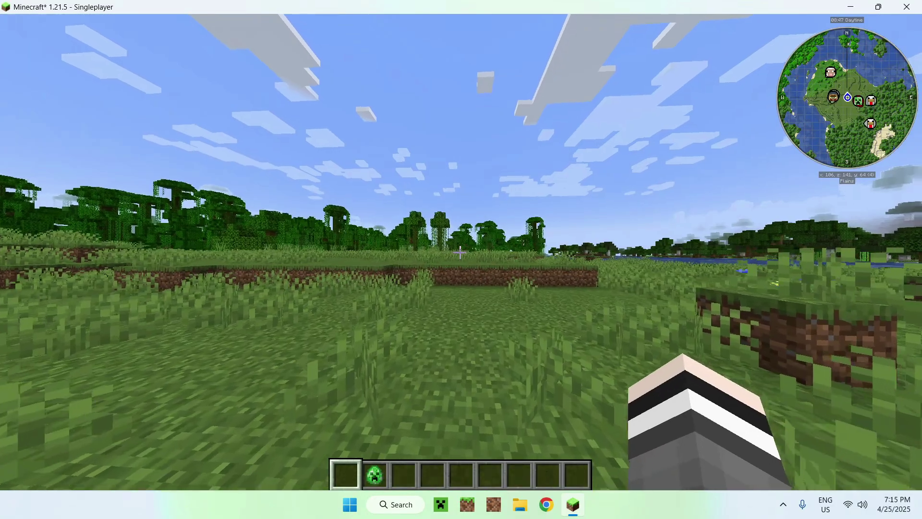
Fly north over the river and jungle to explore new terrain, and land back on the plains.
{"action": "key", "text": "w"}
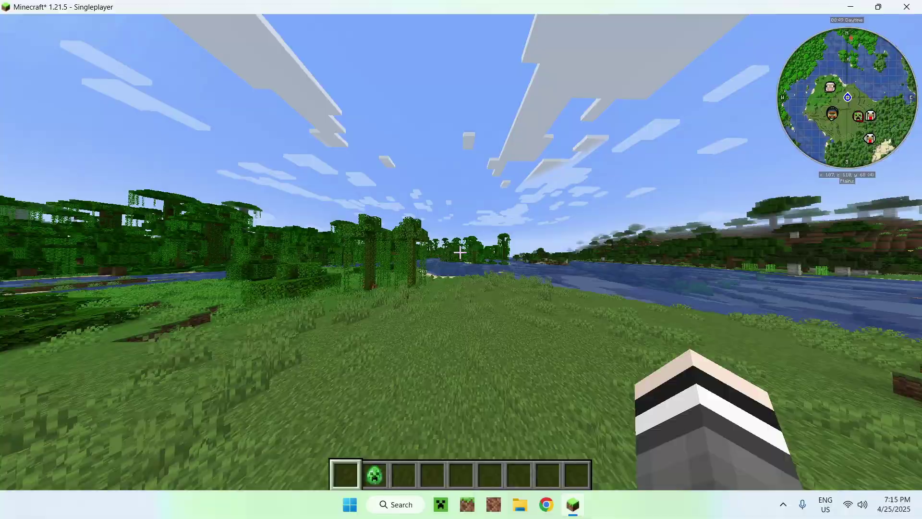
{"action": "key", "text": "w"}
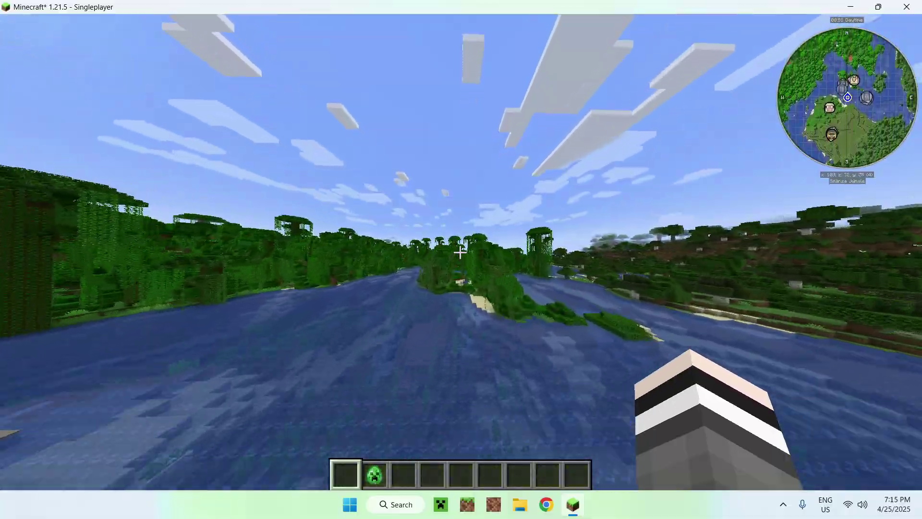
{"action": "key", "text": "space"}
{"action": "key", "text": "w"}
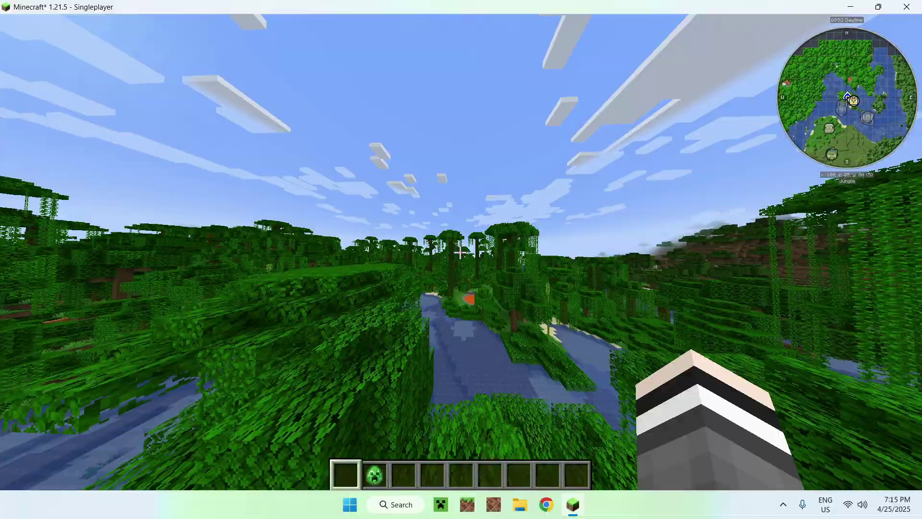
{"action": "key", "text": "w"}
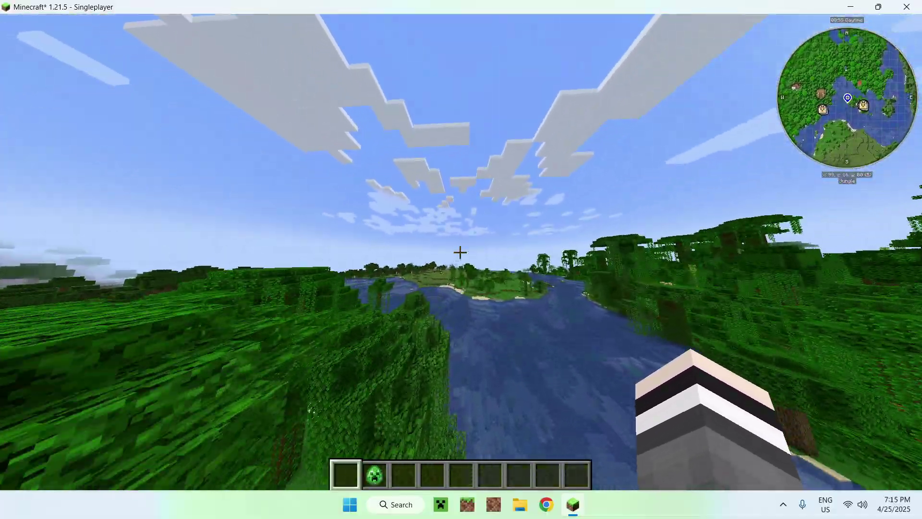
{"action": "key", "text": "w"}
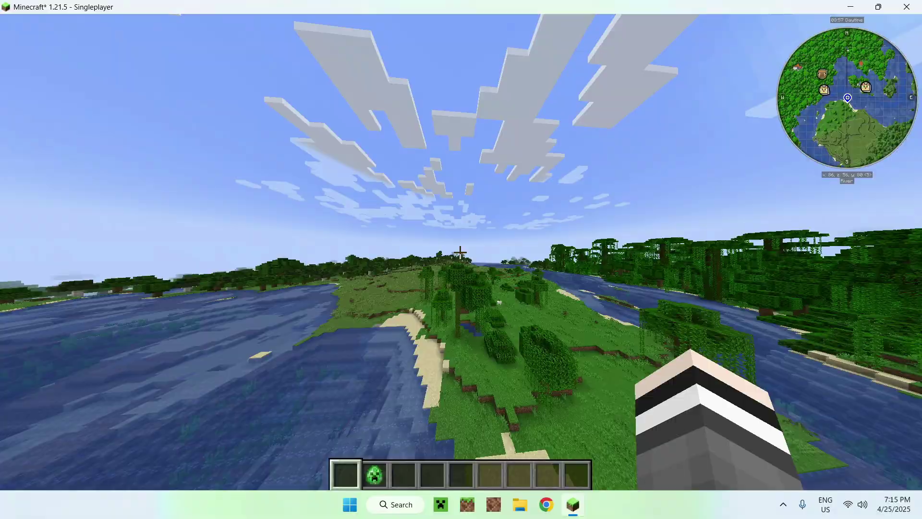
{"action": "key", "text": "w"}
{"action": "key", "text": "shift"}
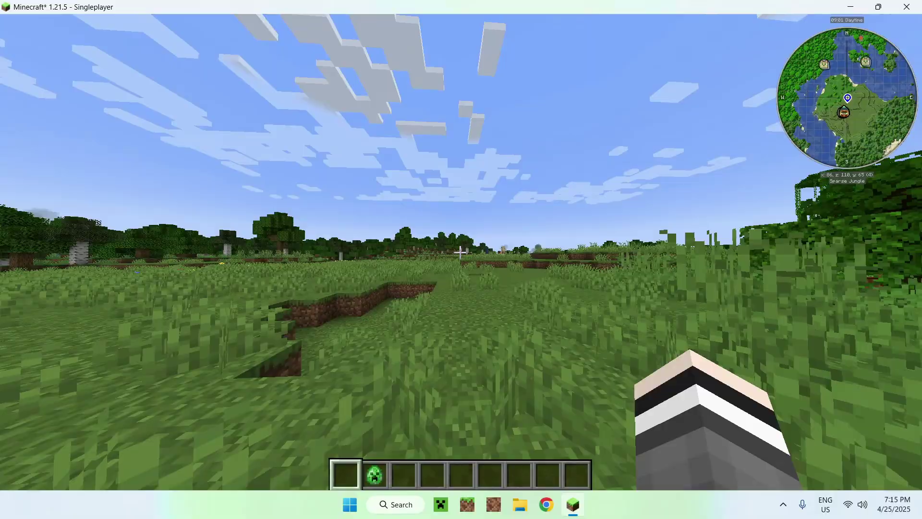
Open the full-screen map and zoom out to map zoom 8.
{"action": "key", "text": "j"}
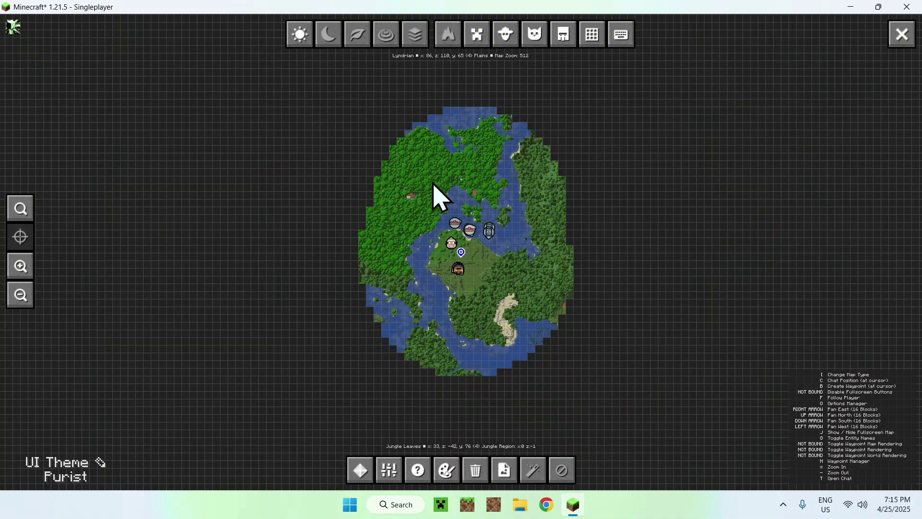
{"action": "left_click", "coordinate": [20, 295]}
{"action": "left_click", "coordinate": [20, 295]}
{"action": "left_click", "coordinate": [20, 295]}
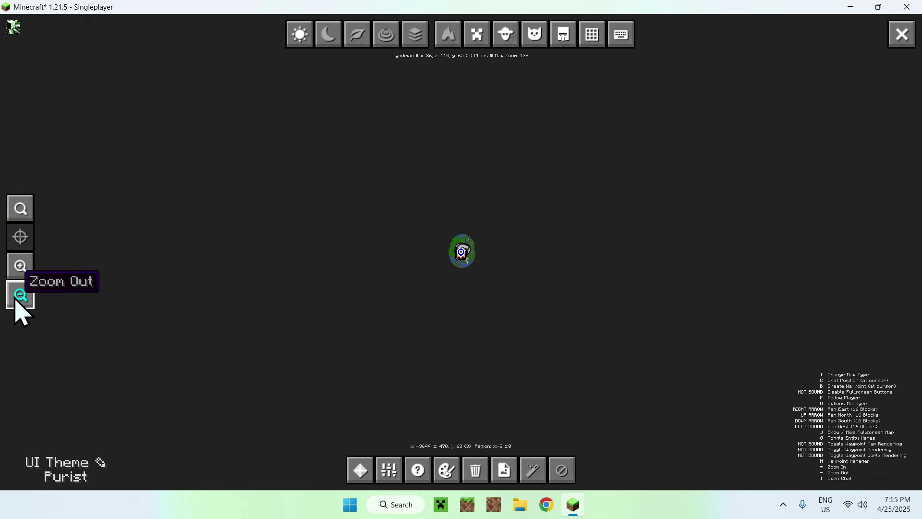
{"action": "left_click", "coordinate": [20, 294]}
{"action": "left_click", "coordinate": [21, 294]}
{"action": "left_click", "coordinate": [21, 294]}
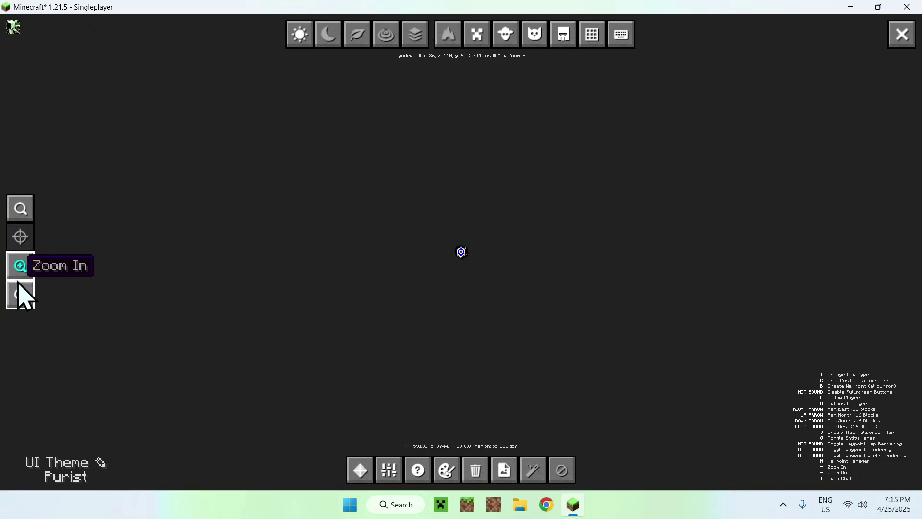
Zoom the full-screen map in to map zoom 8192.
{"action": "left_click", "coordinate": [20, 278]}
{"action": "left_click", "coordinate": [20, 277]}
{"action": "left_click", "coordinate": [21, 277]}
{"action": "left_click", "coordinate": [20, 278]}
{"action": "left_click", "coordinate": [20, 277]}
{"action": "left_click", "coordinate": [20, 277]}
{"action": "left_click", "coordinate": [20, 278]}
{"action": "left_click", "coordinate": [20, 278]}
{"action": "left_click", "coordinate": [21, 277]}
{"action": "left_click", "coordinate": [21, 277]}
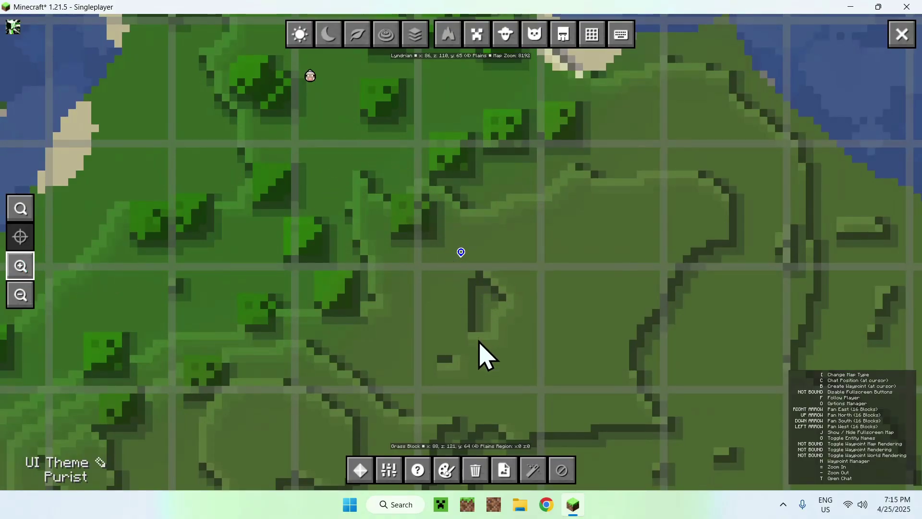
Pan the map northwest, zoom in and out around the river area, and re-center the map on the player.
{"action": "key", "text": "Up"}
{"action": "key", "text": "Up"}
{"action": "key", "text": "Left"}
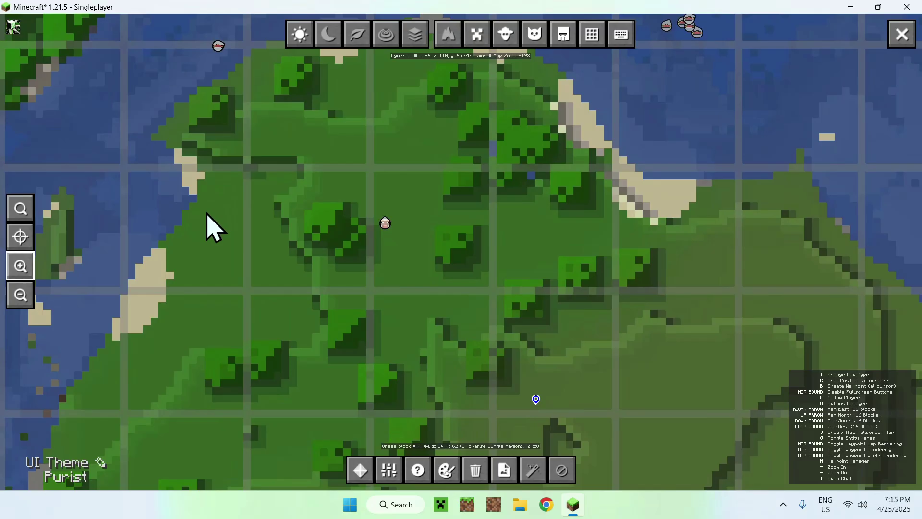
{"action": "scroll", "coordinate": [186, 264], "scroll_direction": "down", "scroll_amount": 4}
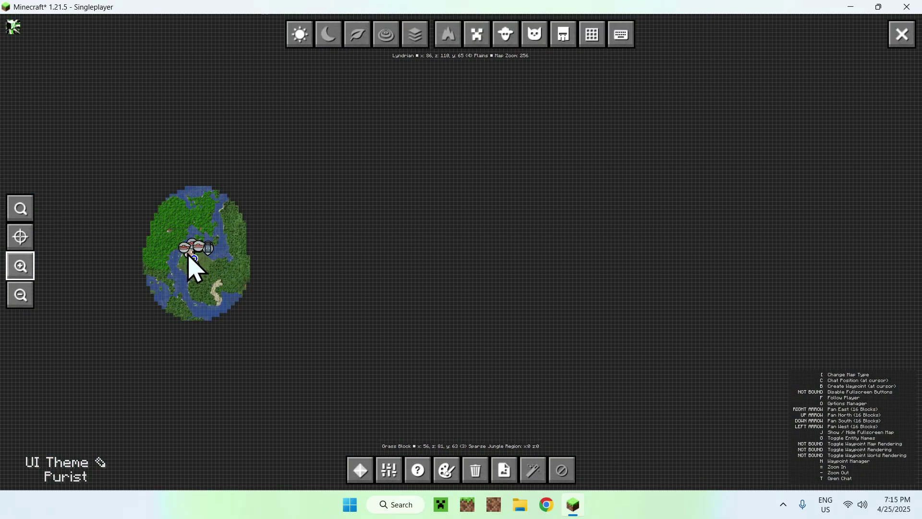
{"action": "scroll", "coordinate": [195, 266], "scroll_direction": "up", "scroll_amount": 3}
{"action": "scroll", "coordinate": [295, 283], "scroll_direction": "down", "scroll_amount": 1}
{"action": "scroll", "coordinate": [295, 284], "scroll_direction": "up", "scroll_amount": 5}
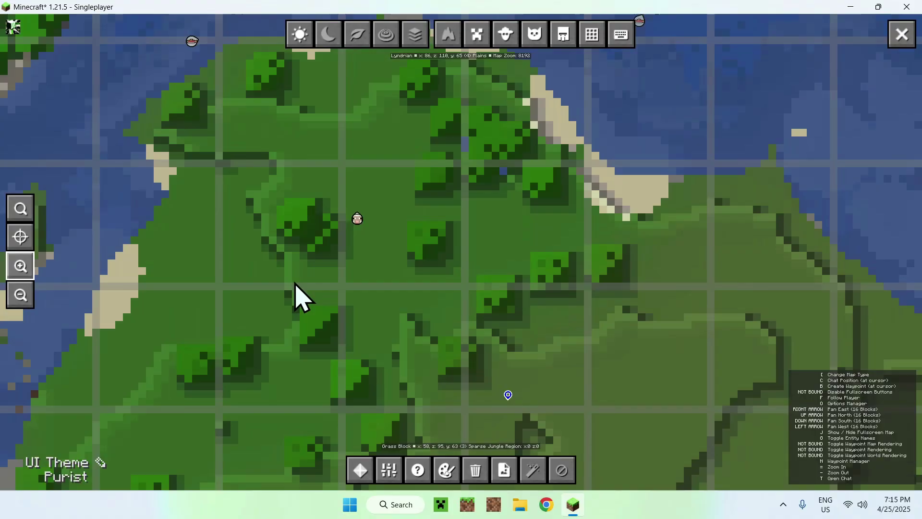
{"action": "scroll", "coordinate": [295, 283], "scroll_direction": "down", "scroll_amount": 6}
{"action": "scroll", "coordinate": [296, 285], "scroll_direction": "up", "scroll_amount": 5}
{"action": "scroll", "coordinate": [298, 297], "scroll_direction": "down", "scroll_amount": 3}
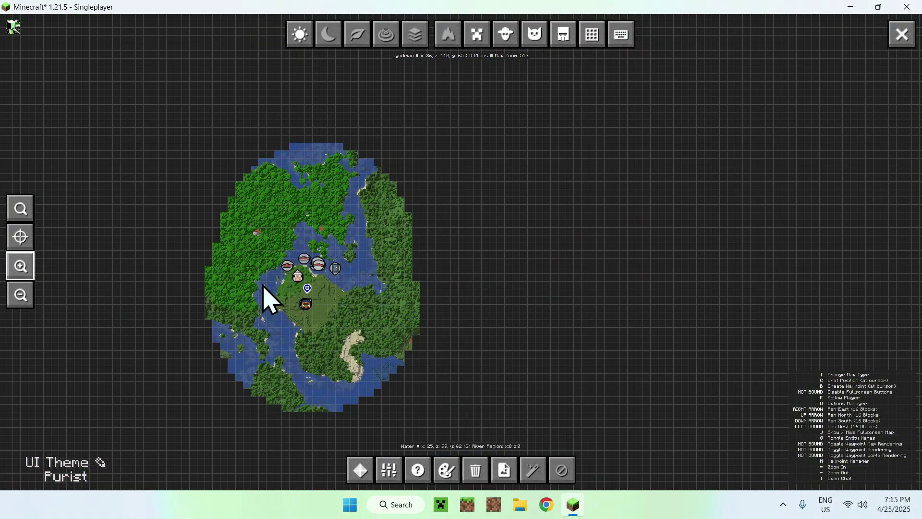
{"action": "left_click", "coordinate": [19, 238]}
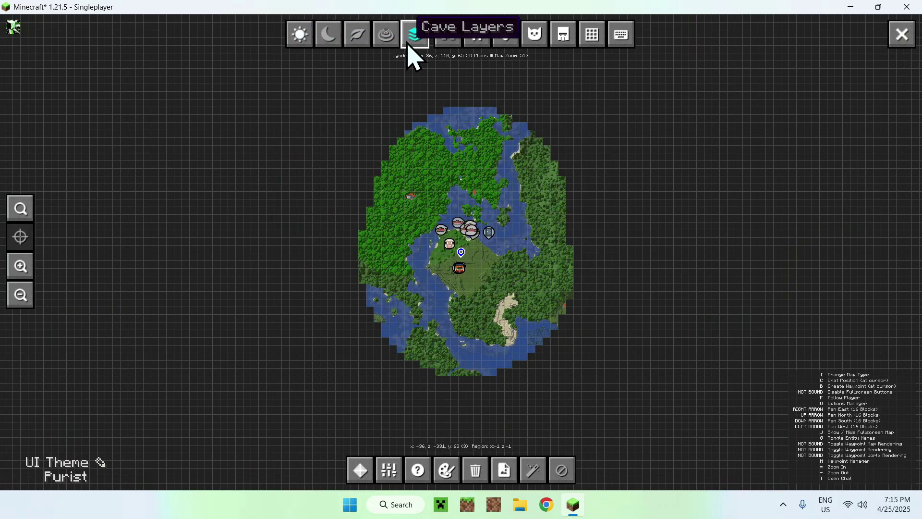
Preview the map's Night, Biome and topographic views at map zoom 2048.
{"action": "scroll", "coordinate": [444, 238], "scroll_direction": "up", "scroll_amount": 2}
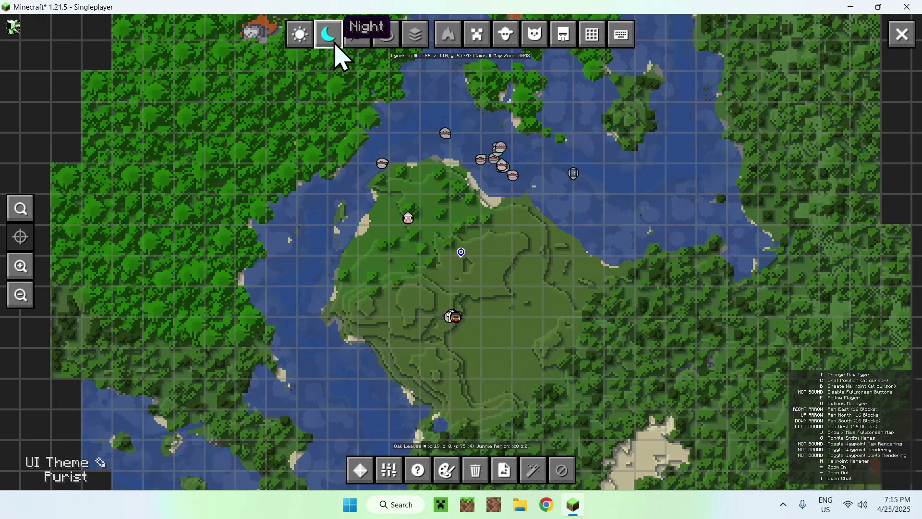
{"action": "left_click", "coordinate": [335, 45]}
{"action": "left_click", "coordinate": [351, 44]}
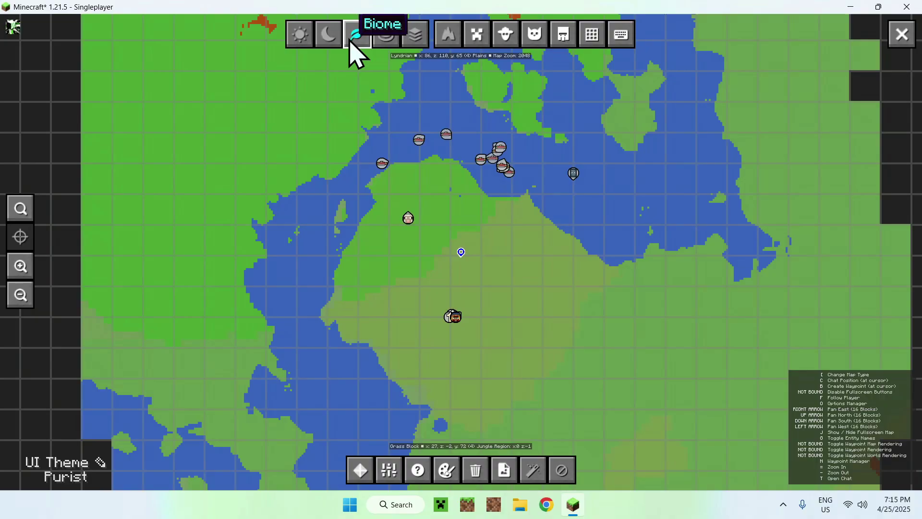
{"action": "left_click", "coordinate": [386, 41]}
View the Cave Layers map at vertical chunk 6 and return to the day view.
{"action": "left_click", "coordinate": [414, 37]}
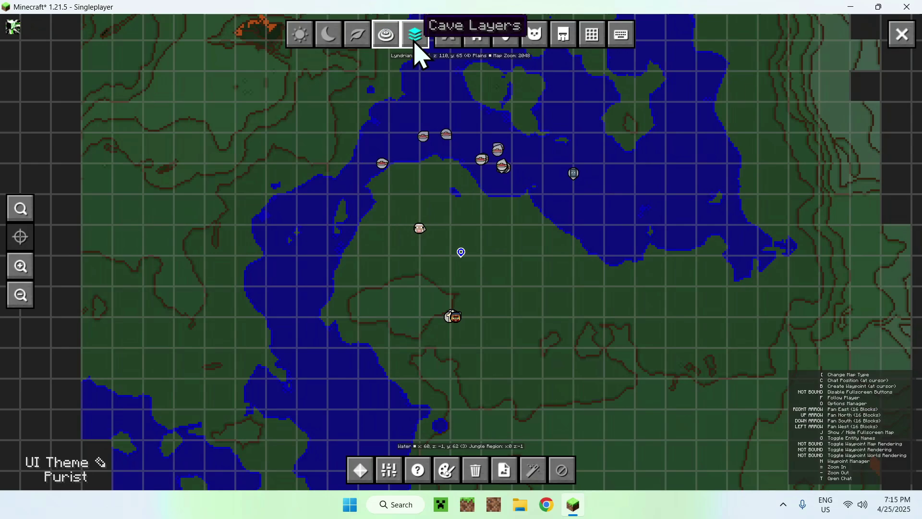
{"action": "mouse_move", "coordinate": [397, 72]}
{"action": "left_mouse_down"}
{"action": "mouse_move", "coordinate": [449, 74]}
{"action": "mouse_move", "coordinate": [308, 78]}
{"action": "mouse_move", "coordinate": [403, 62]}
{"action": "left_mouse_up"}
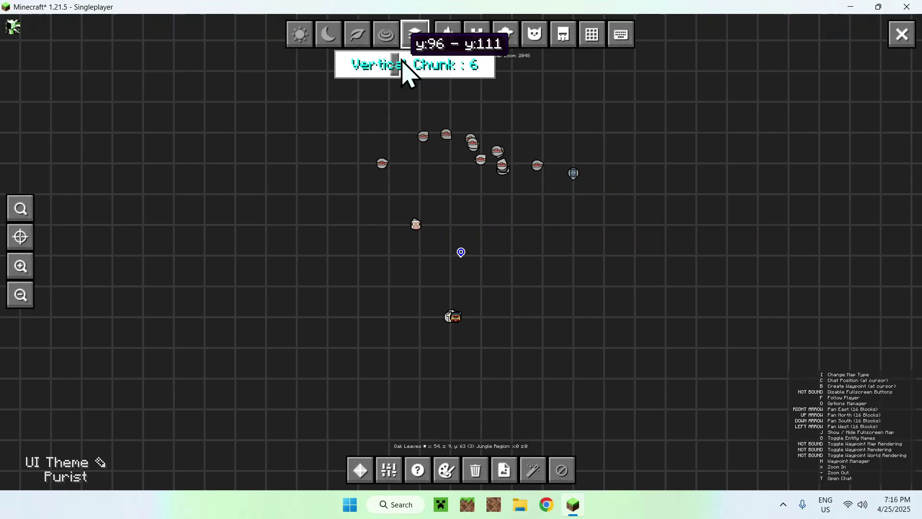
{"action": "left_click", "coordinate": [414, 37]}
{"action": "left_click", "coordinate": [308, 36]}
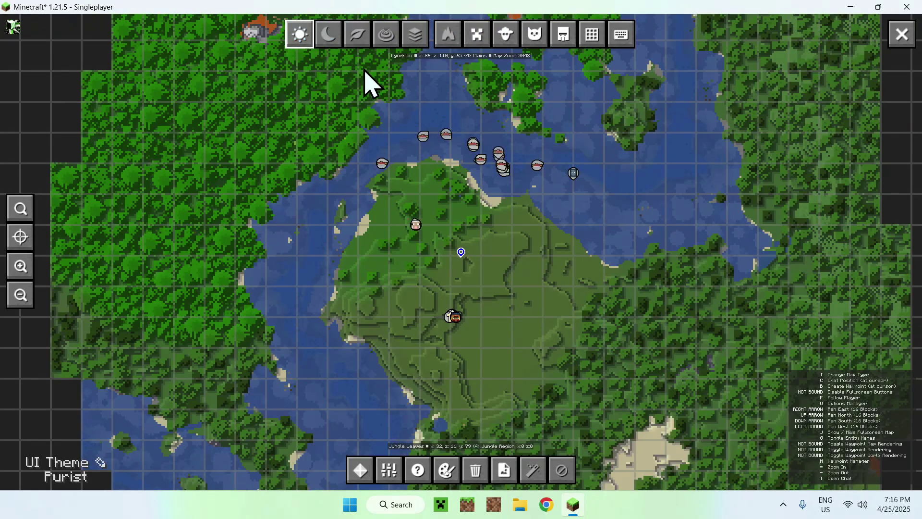
Preview the cave display on the full-screen map and turn off the grid overlay.
{"action": "left_click", "coordinate": [448, 42]}
{"action": "left_click", "coordinate": [448, 42]}
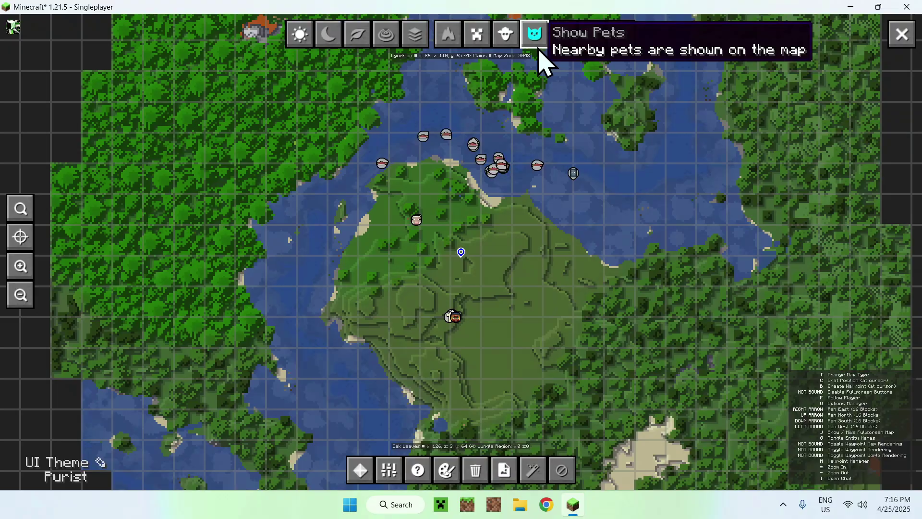
{"action": "left_click", "coordinate": [609, 53]}
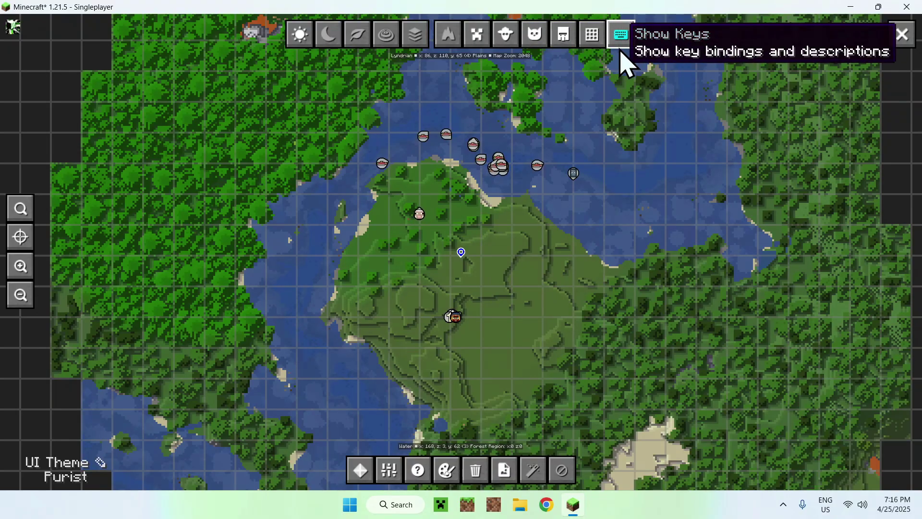
{"action": "left_click", "coordinate": [609, 53]}
{"action": "left_click", "coordinate": [599, 42]}
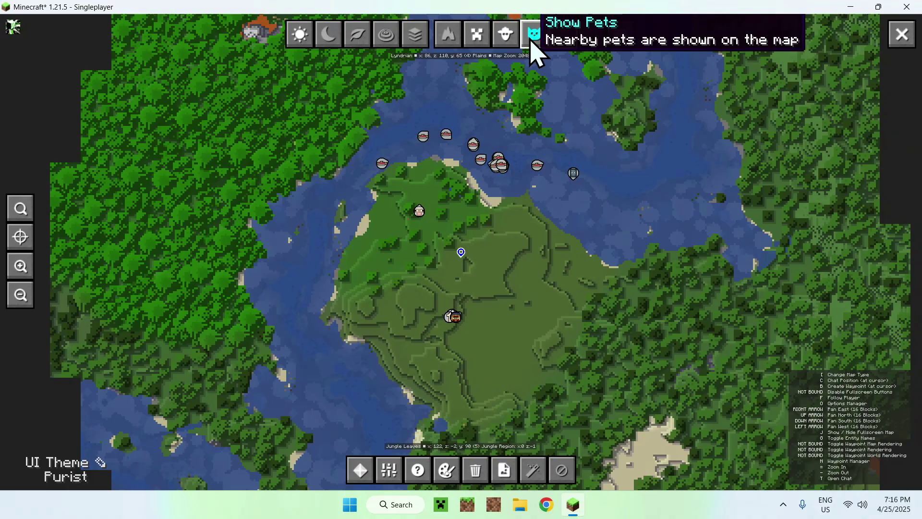
Hide the monster and pet icons on the full-screen map, and leave the grid overlay and villager icons shown at map zoom 1024.
{"action": "left_click", "coordinate": [448, 34]}
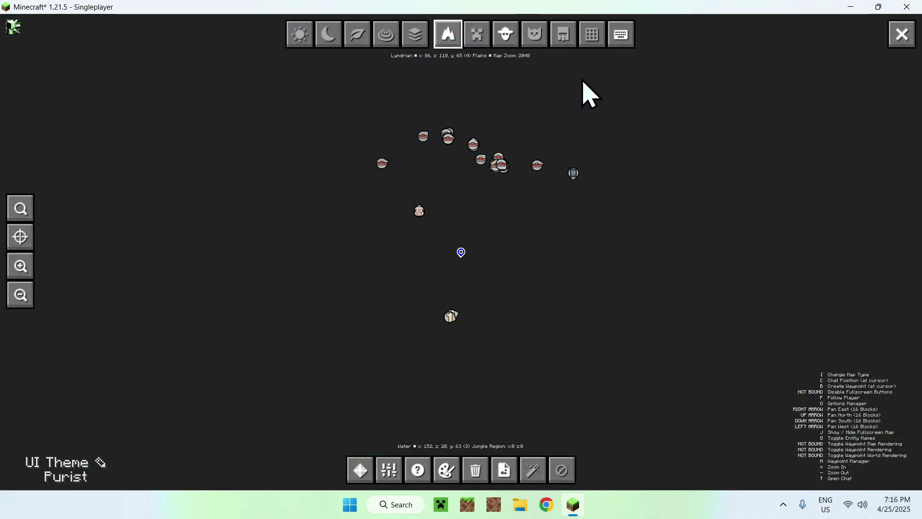
{"action": "left_click", "coordinate": [476, 35]}
{"action": "scroll", "coordinate": [616, 103], "scroll_direction": "down", "scroll_amount": 3}
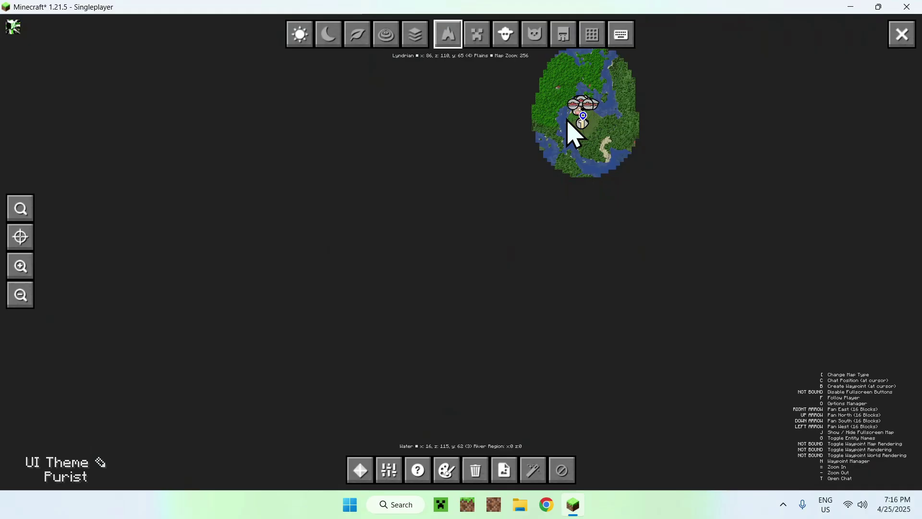
{"action": "scroll", "coordinate": [572, 131], "scroll_direction": "up", "scroll_amount": 3}
{"action": "left_click", "coordinate": [590, 35]}
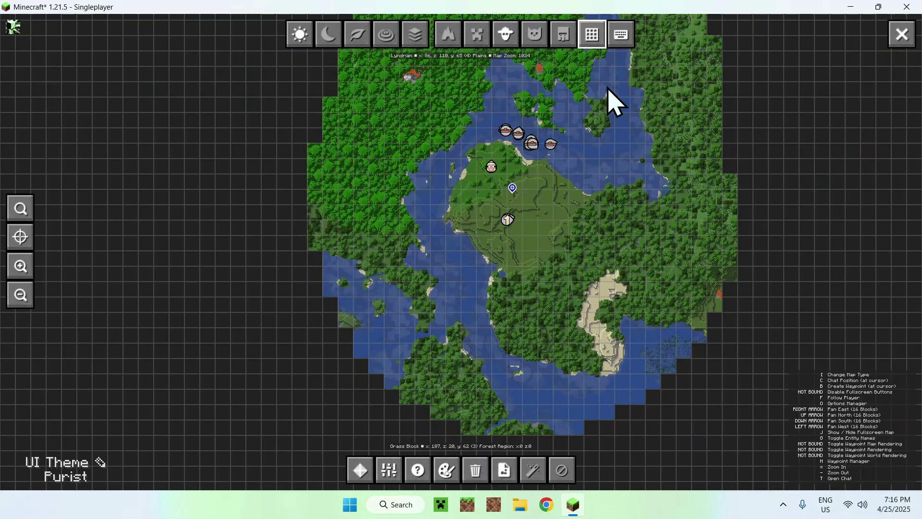
{"action": "left_click", "coordinate": [572, 38]}
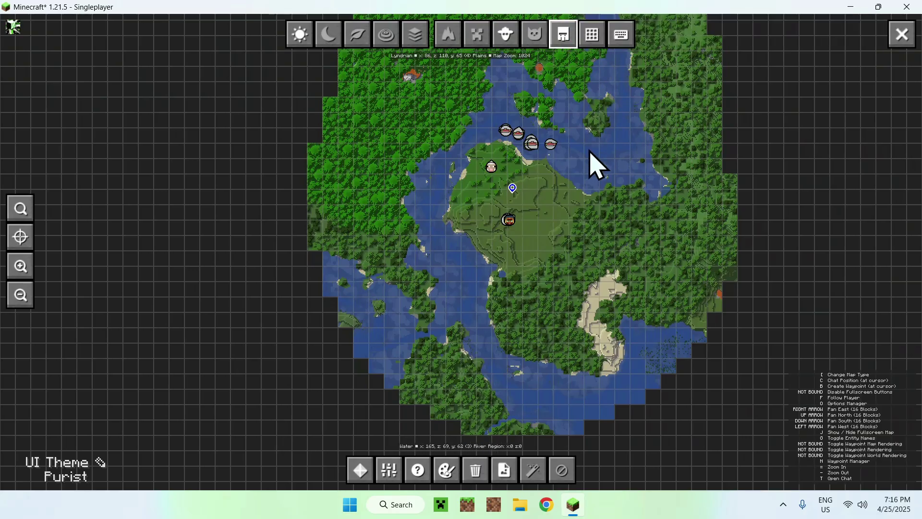
View the waypoint manager and the JourneyMap options, returning to the full-screen map.
{"action": "left_click", "coordinate": [361, 471]}
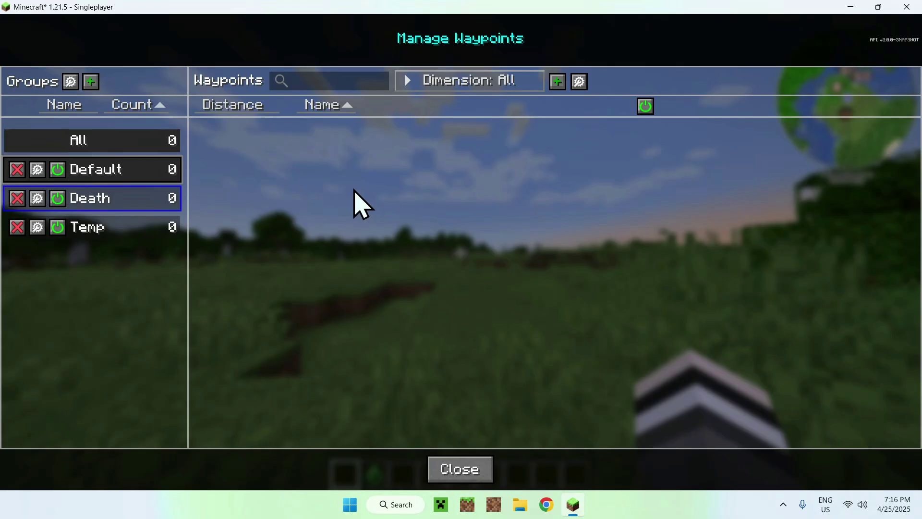
{"action": "left_click", "coordinate": [452, 471]}
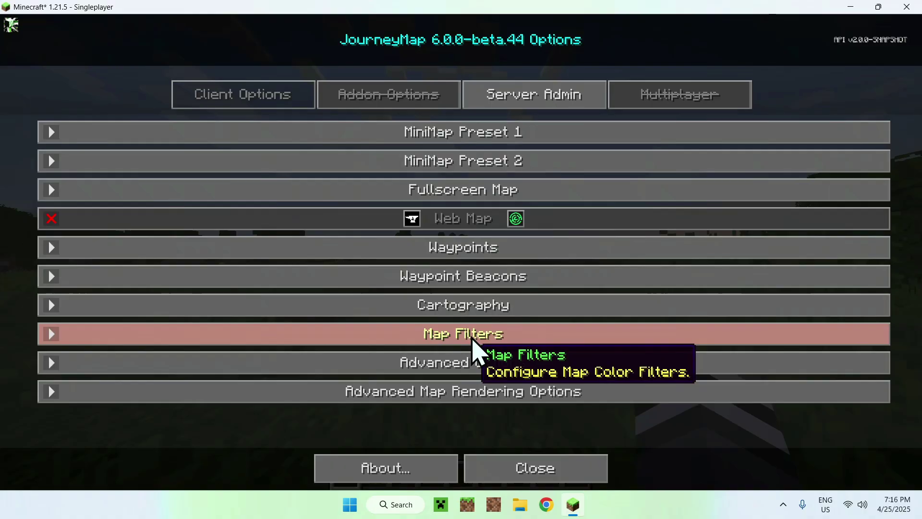
{"action": "left_click", "coordinate": [514, 459]}
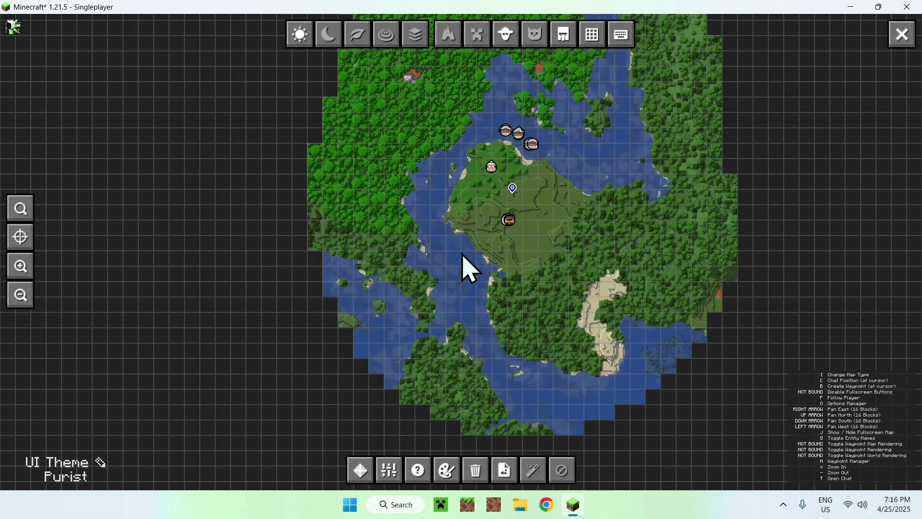
Browse the block colors in the Manage Colors list and return to the full-screen map.
{"action": "left_click", "coordinate": [451, 473]}
{"action": "scroll", "coordinate": [514, 216], "scroll_direction": "down", "scroll_amount": 8}
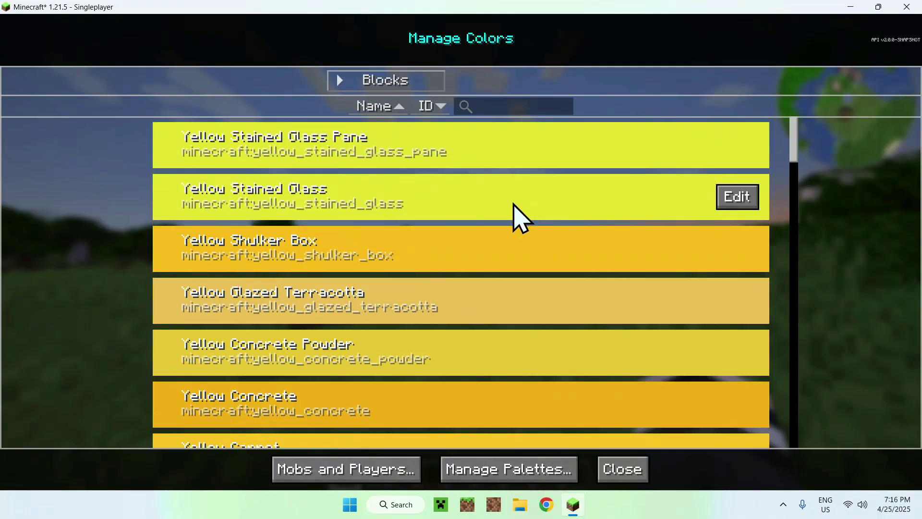
{"action": "scroll", "coordinate": [521, 226], "scroll_direction": "down", "scroll_amount": 20}
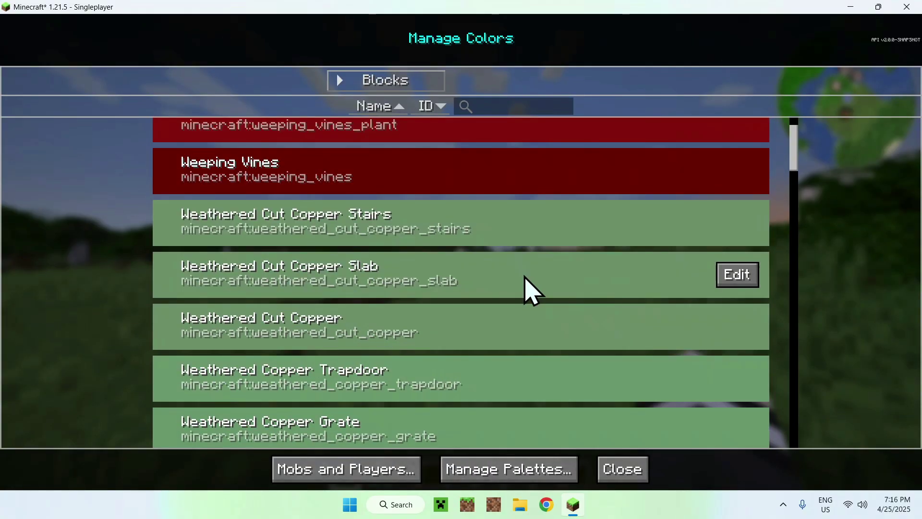
{"action": "scroll", "coordinate": [527, 288], "scroll_direction": "down", "scroll_amount": 3}
{"action": "left_click", "coordinate": [620, 470]}
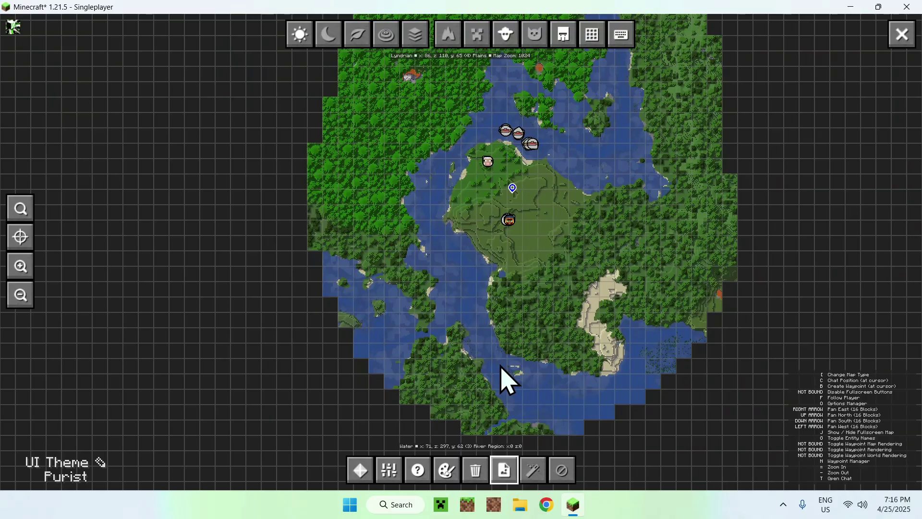
Save the full-screen map as an image, close it and walk around the plains with the minimap displayed.
{"action": "left_click", "coordinate": [903, 34]}
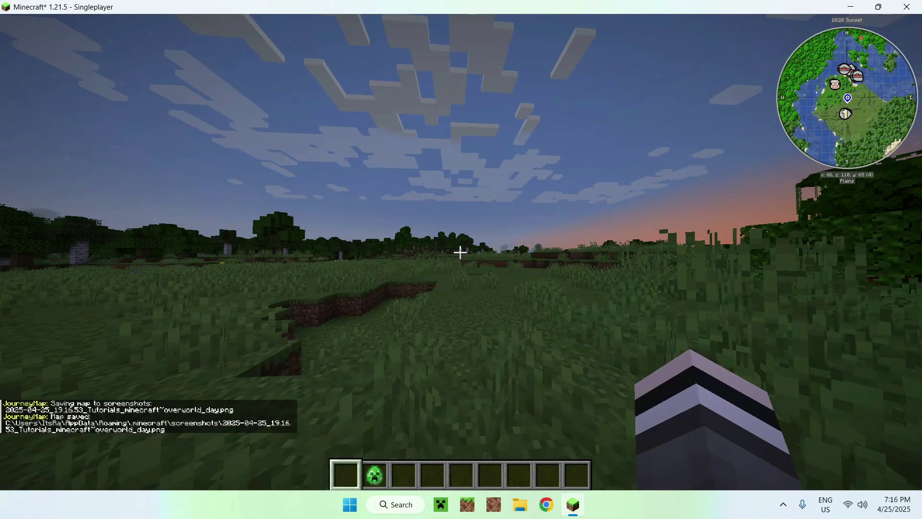
{"action": "key", "text": "w"}
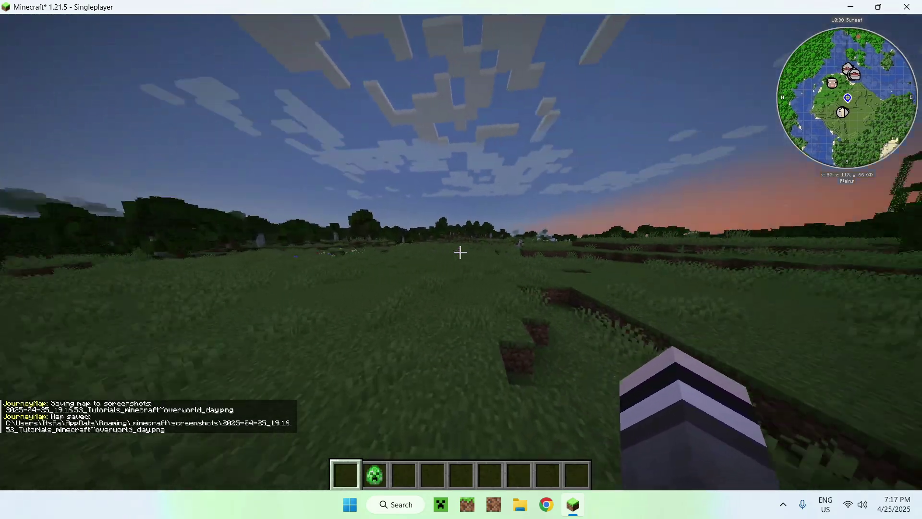
{"action": "key", "text": "w"}
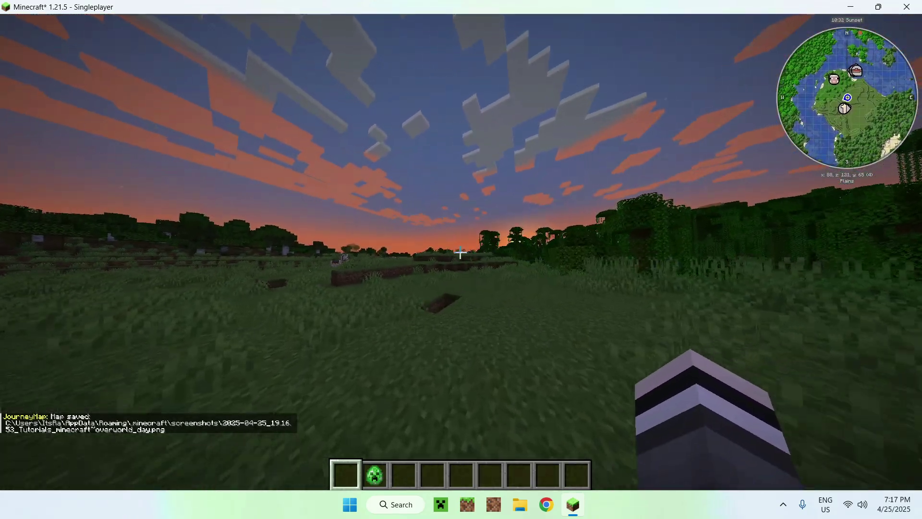
{"action": "key", "text": "w"}
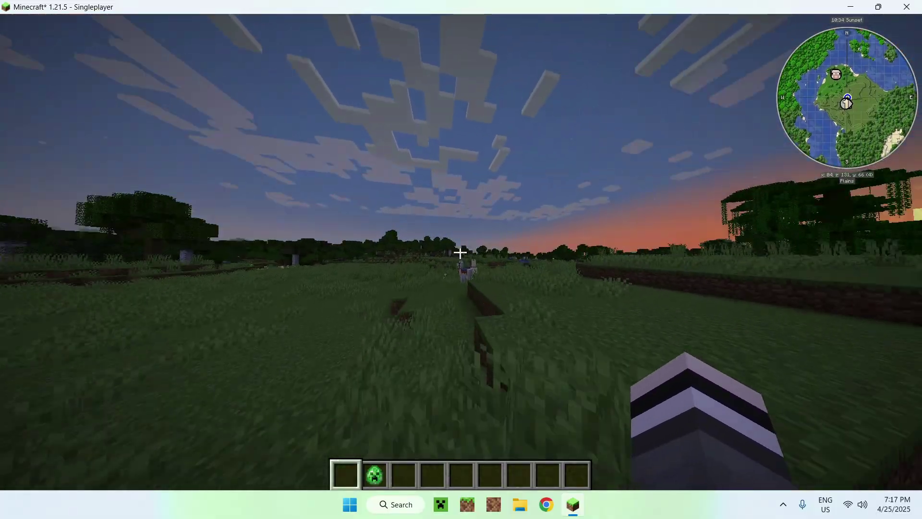
{"action": "key", "text": "w"}
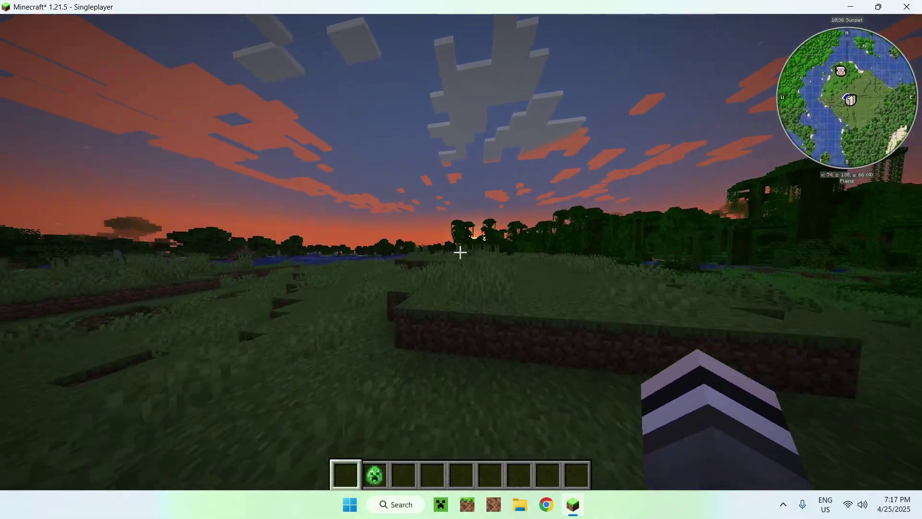
{"action": "key", "text": "w"}
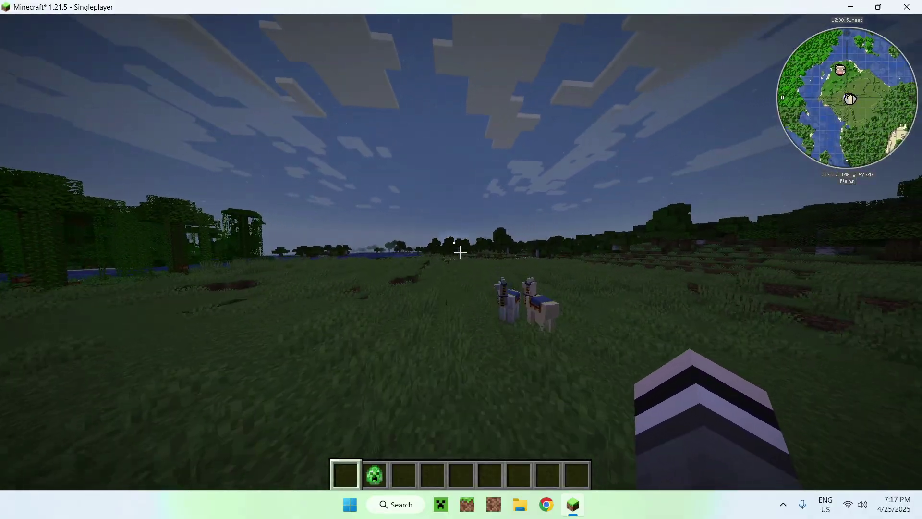
{"action": "key", "text": "w"}
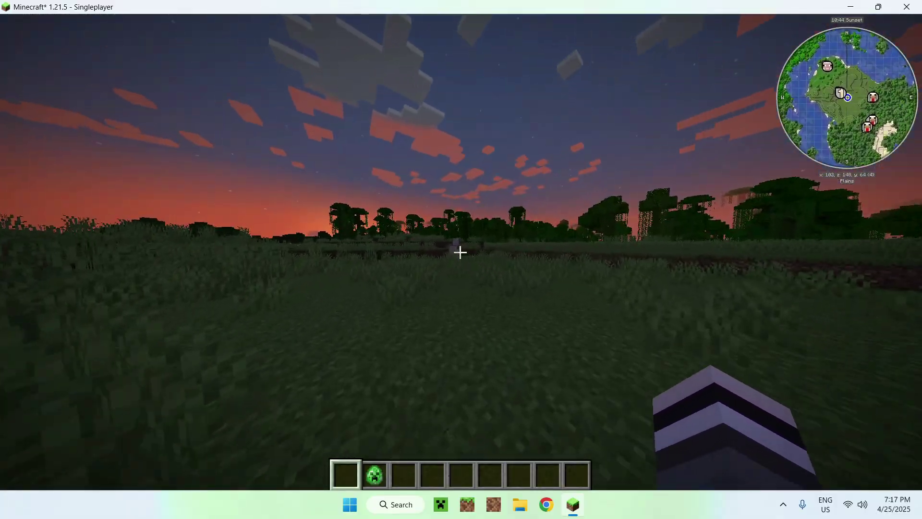
{"action": "key", "text": "space"}
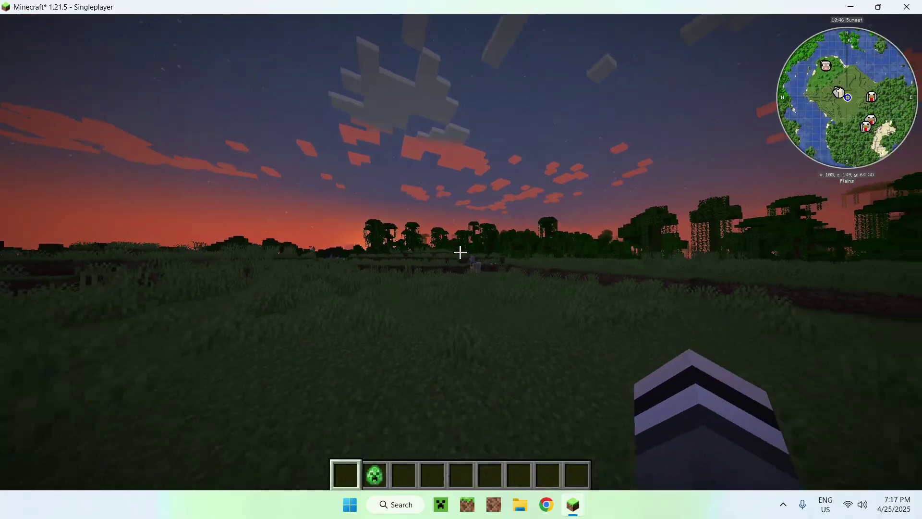
{"action": "key", "text": "space"}
{"action": "key", "text": "w"}
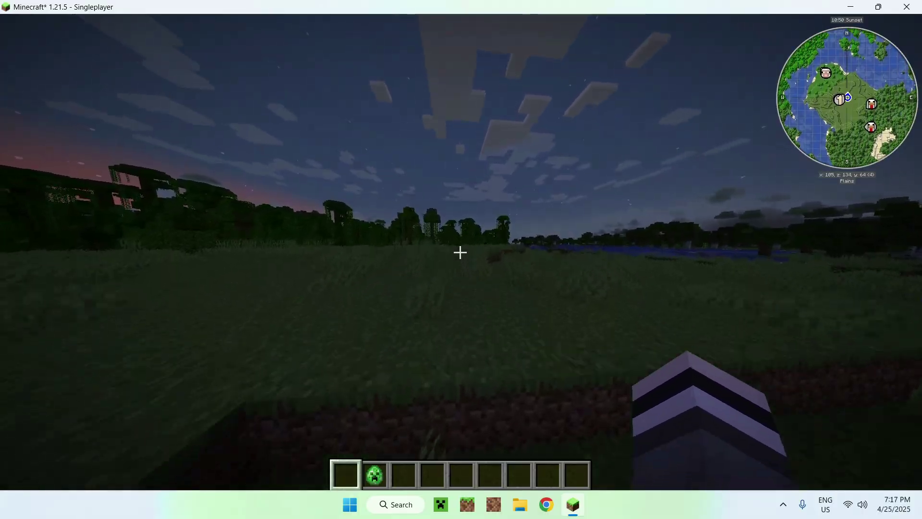
{"action": "key", "text": "w"}
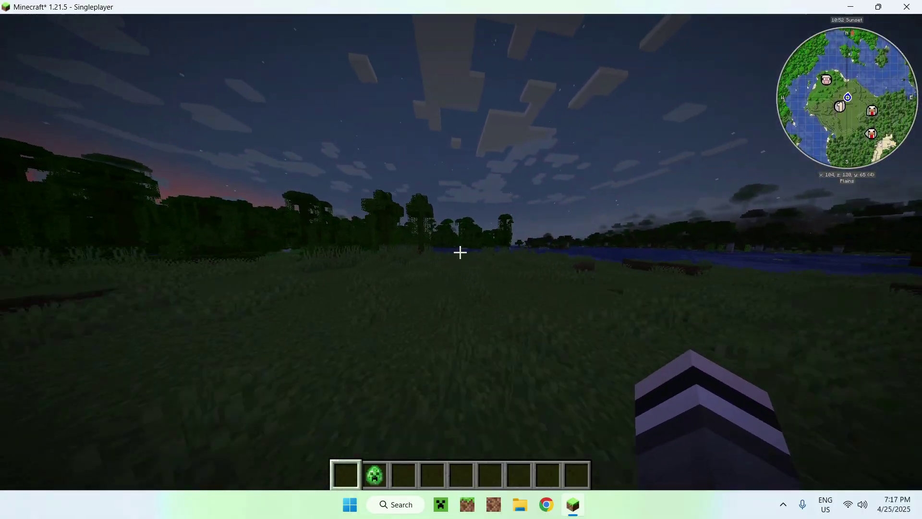
{"action": "key", "text": "w"}
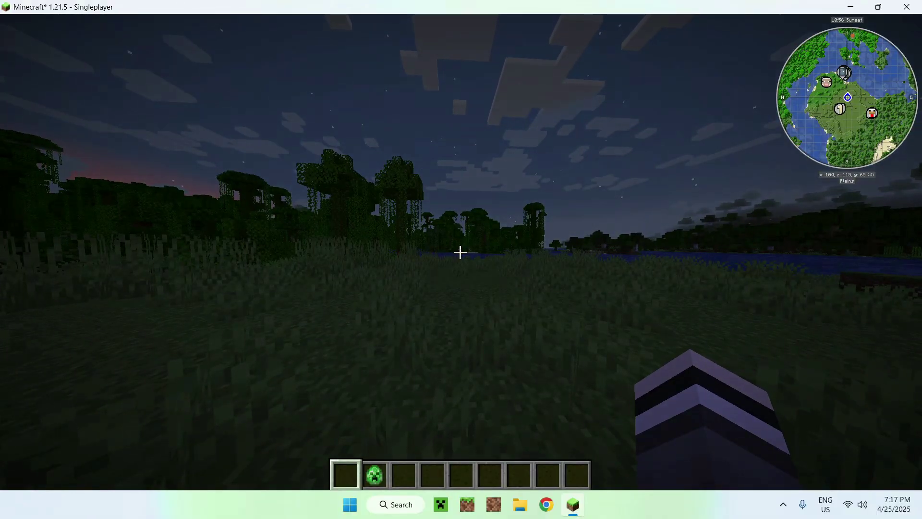
Rebind JourneyMap's Create Waypoint control to I in the key binds and return to the game.
{"action": "key", "text": "Escape"}
{"action": "left_click", "coordinate": [386, 269]}
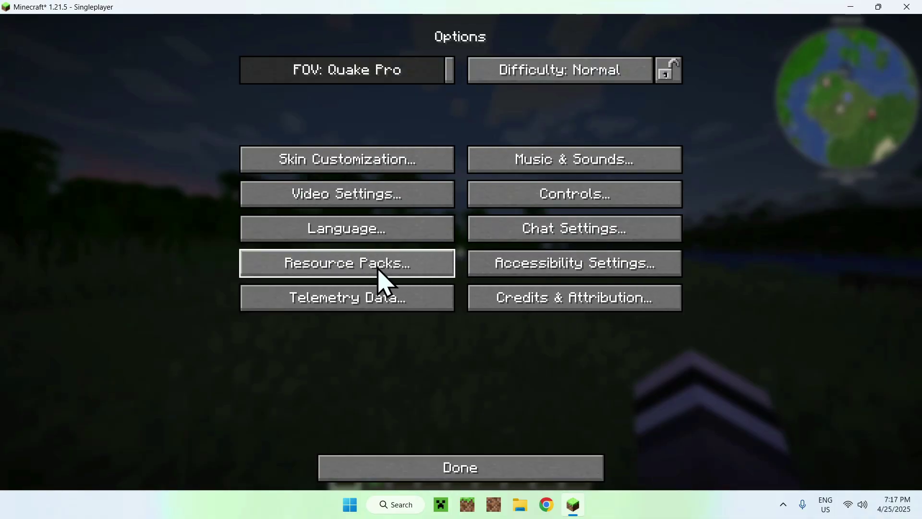
{"action": "left_click", "coordinate": [558, 205]}
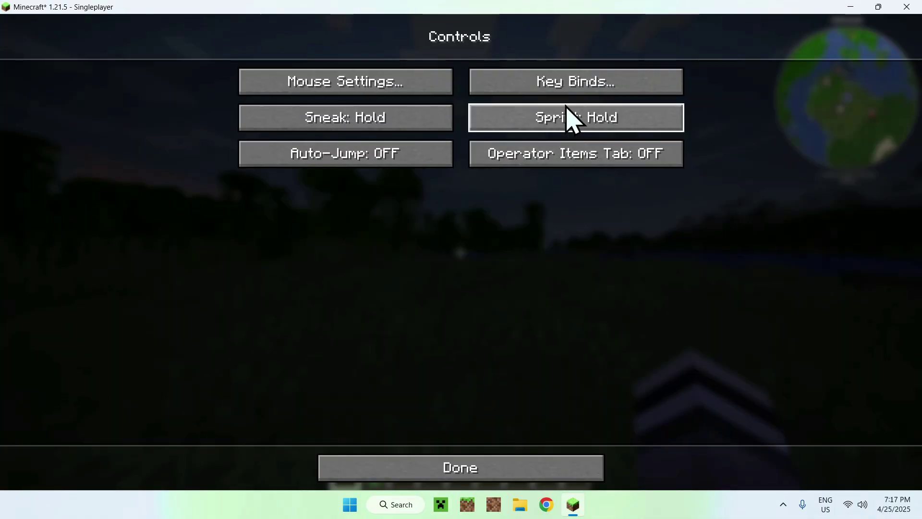
{"action": "left_click", "coordinate": [568, 91]}
{"action": "left_click_drag", "start_coordinate": [726, 98], "coordinate": [746, 332]}
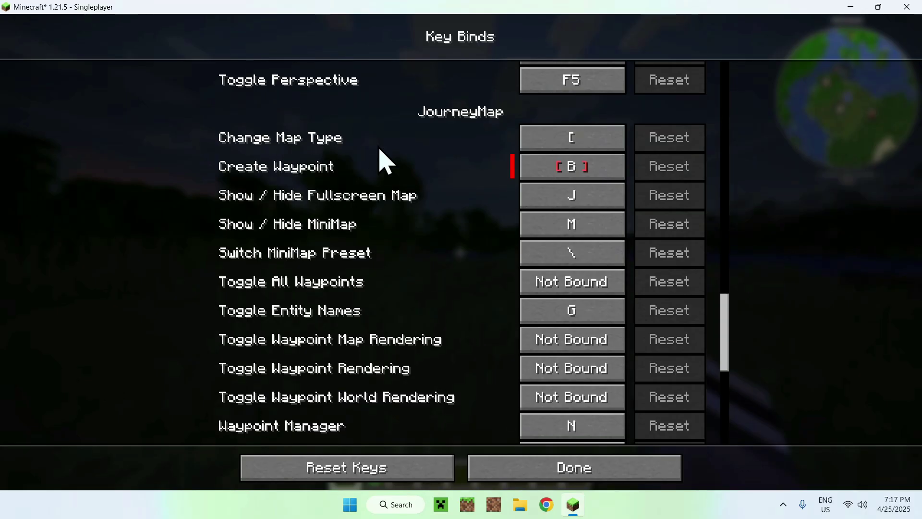
{"action": "left_click", "coordinate": [571, 168]}
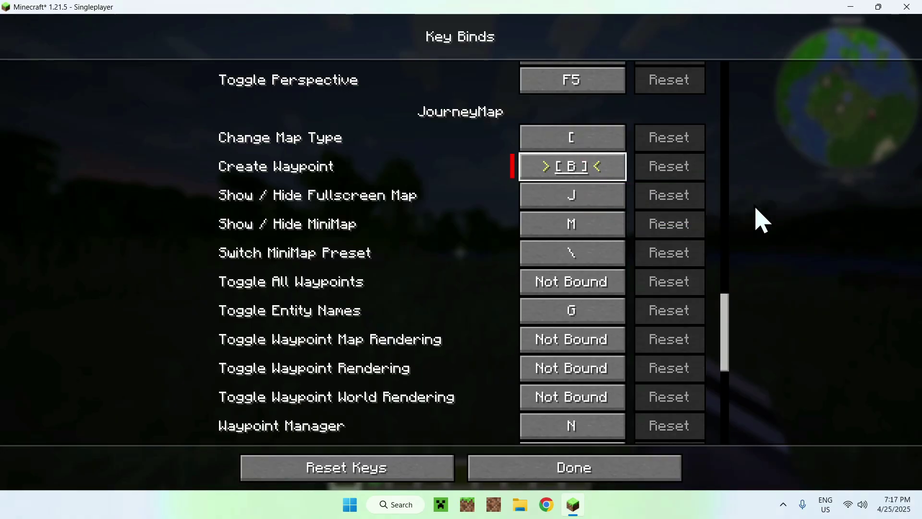
{"action": "left_click", "coordinate": [590, 179]}
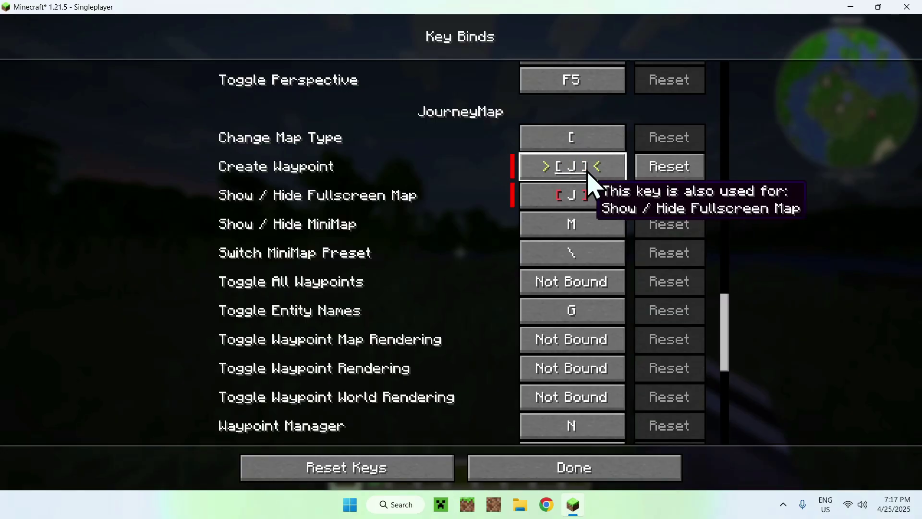
{"action": "key", "text": "i"}
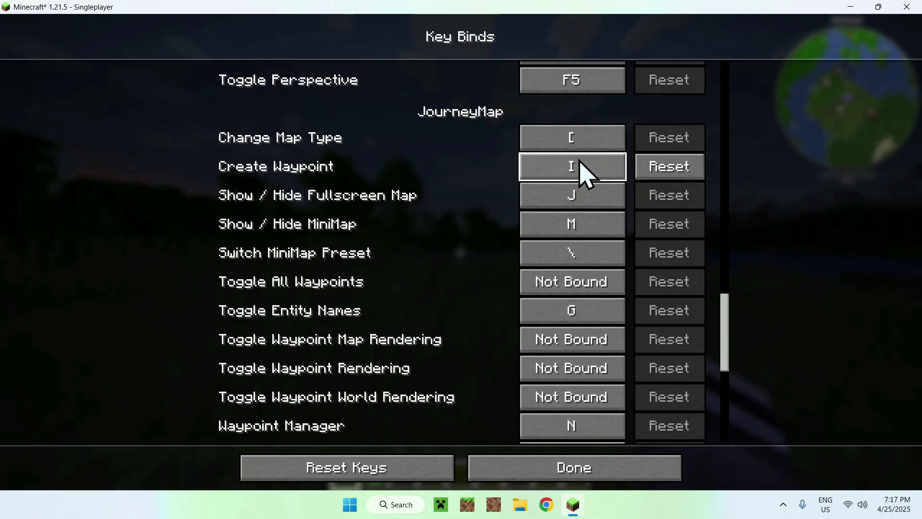
{"action": "left_click", "coordinate": [579, 470]}
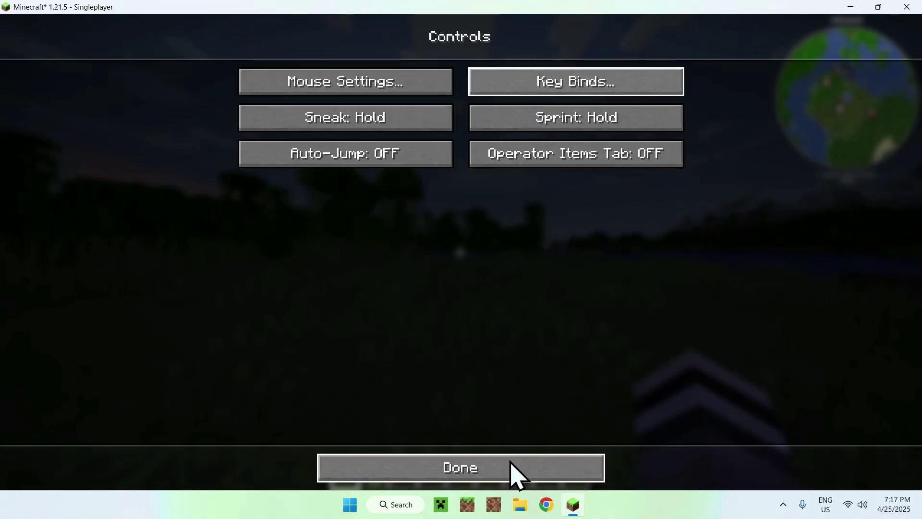
{"action": "left_click", "coordinate": [516, 473]}
{"action": "key", "text": "Escape"}
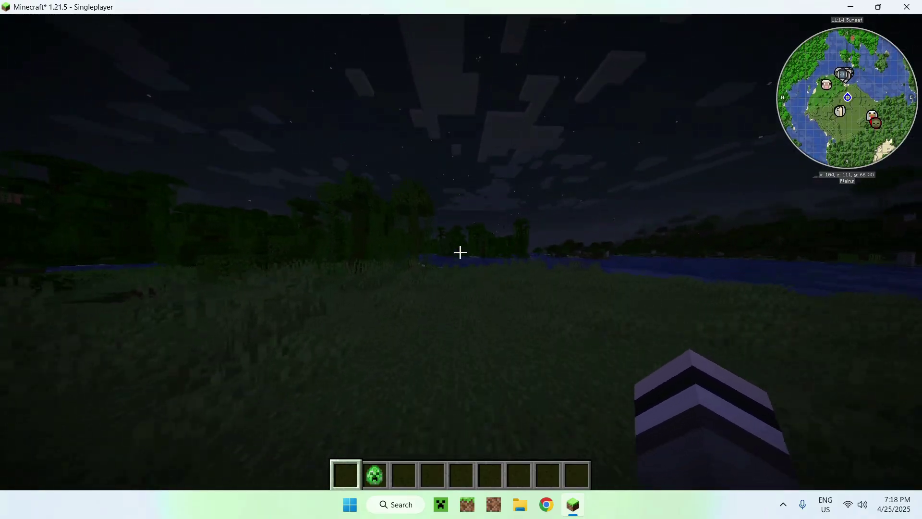
Create and save a waypoint at the current position named 1 with the purple color 9D00AB.
{"action": "key", "text": "b"}
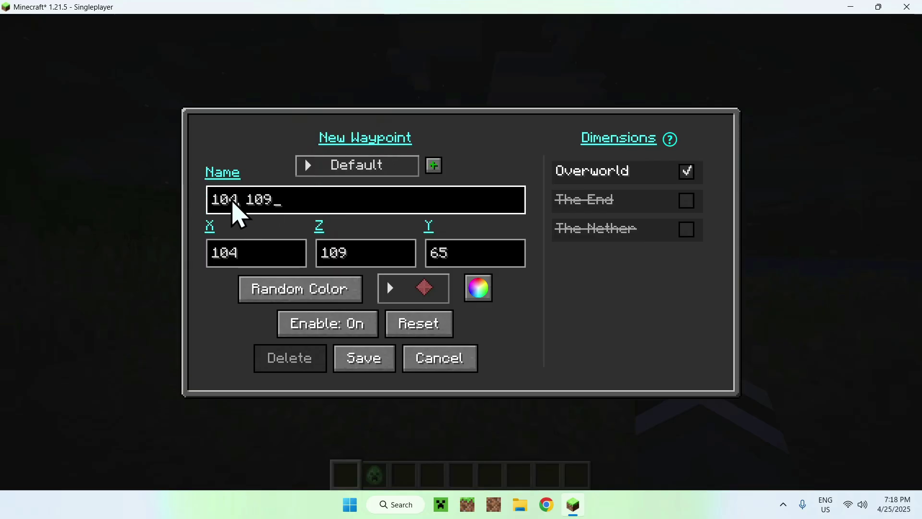
{"action": "key", "text": "ctrl+a"}
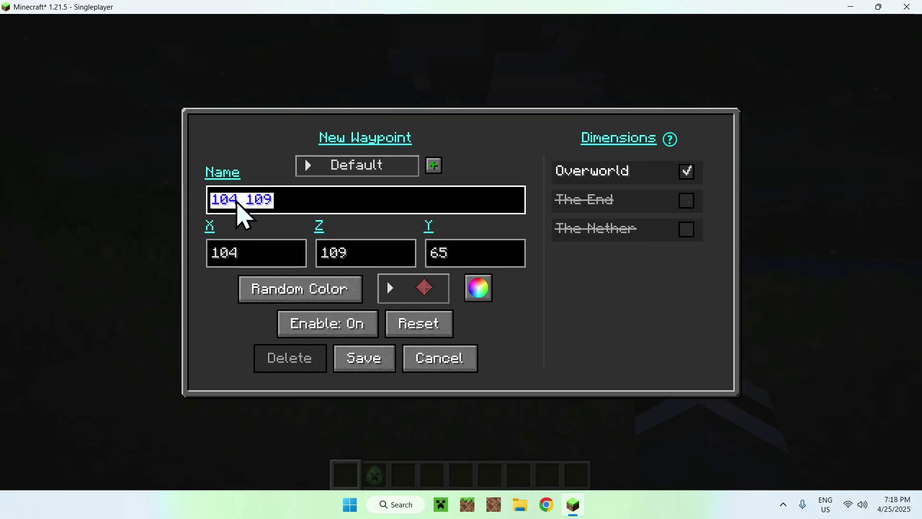
{"action": "type", "text": "1"}
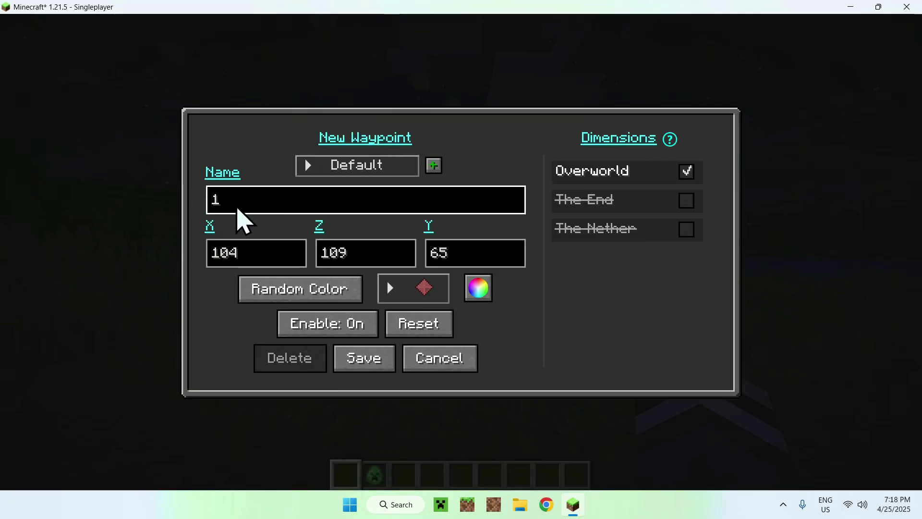
{"action": "left_click", "coordinate": [477, 295]}
{"action": "left_click", "coordinate": [511, 129]}
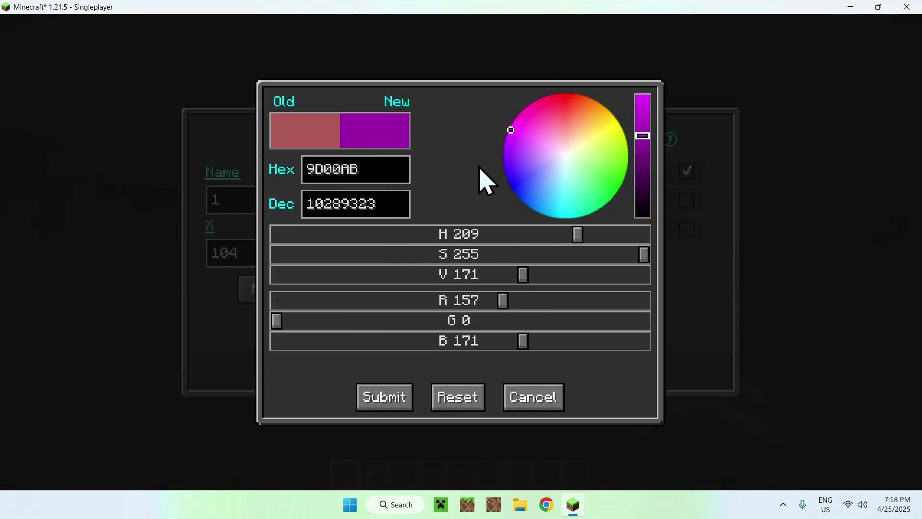
{"action": "left_click", "coordinate": [405, 405]}
{"action": "left_click", "coordinate": [363, 356]}
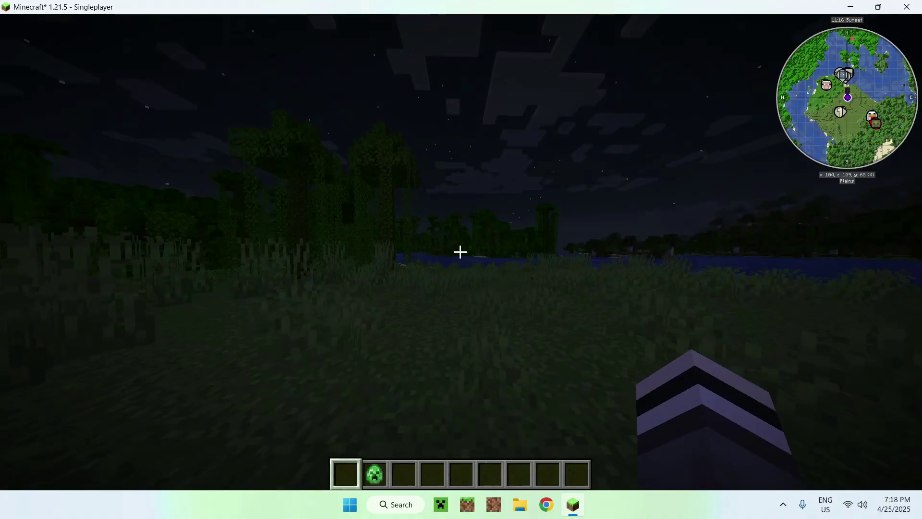
Move around and away from waypoint 1, viewing its purple beam from the ground and from the air.
{"action": "key", "text": "w"}
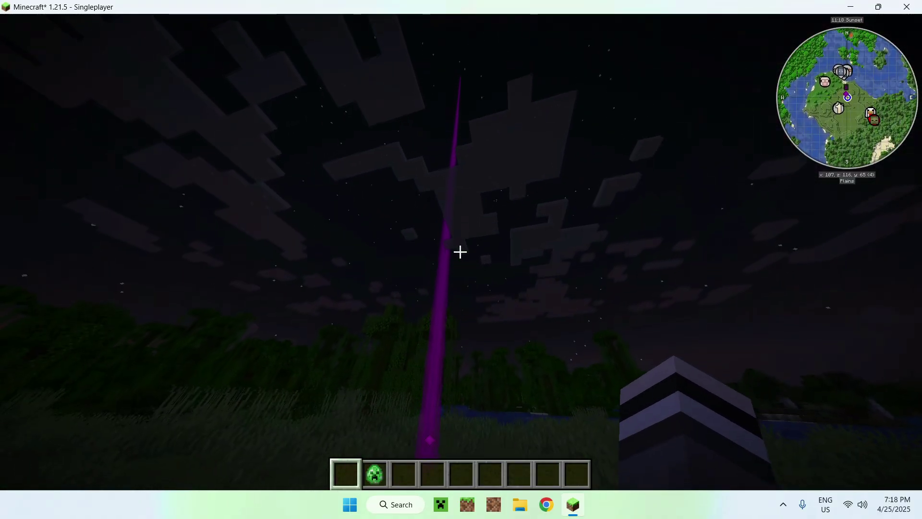
{"action": "key", "text": "w"}
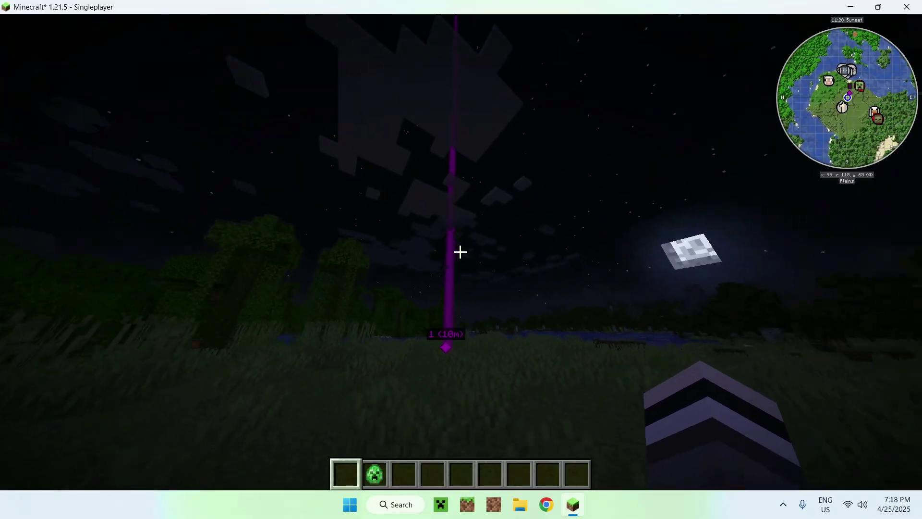
{"action": "key", "text": "w"}
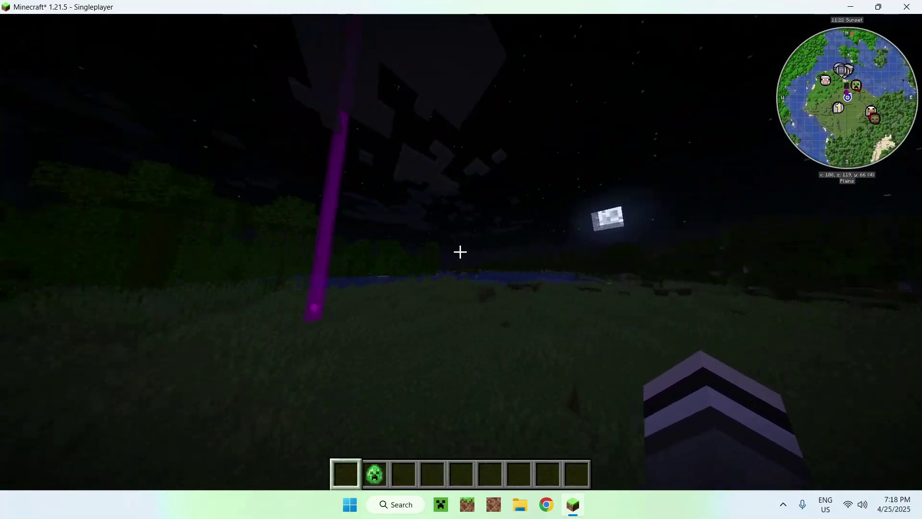
{"action": "key", "text": "w"}
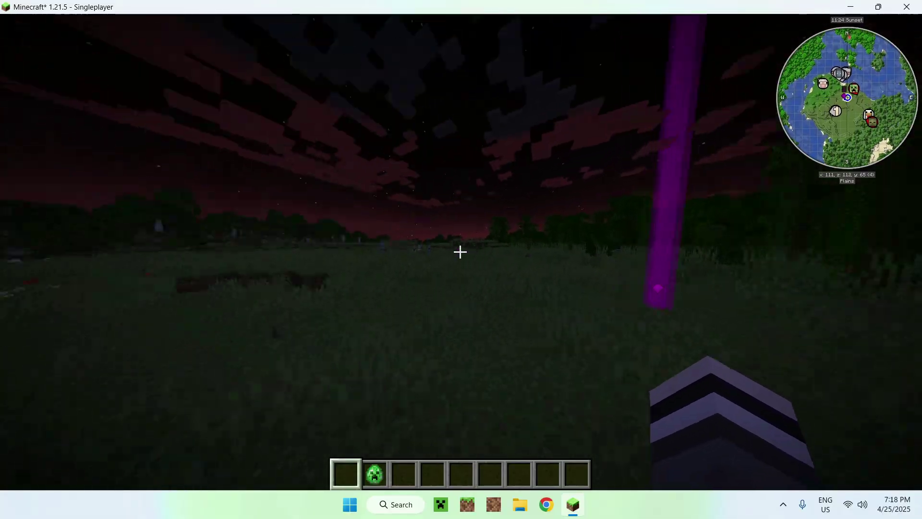
{"action": "key", "text": "w"}
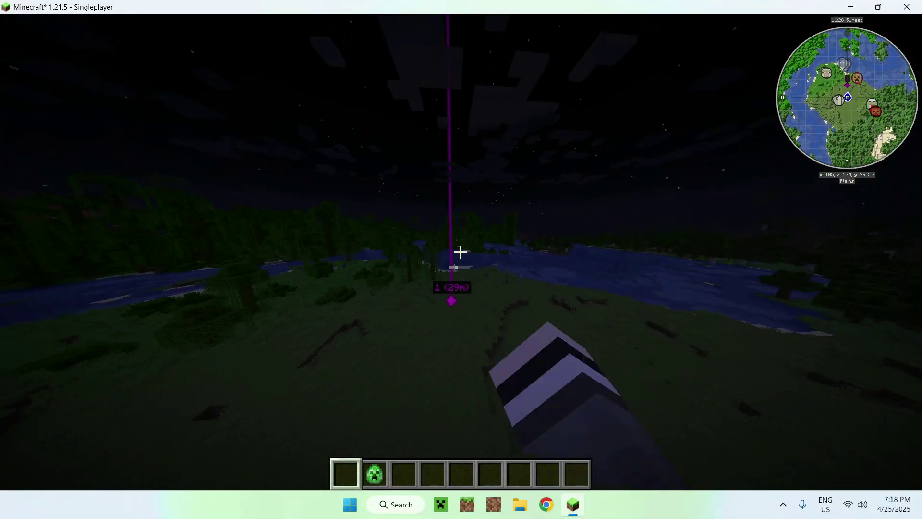
{"action": "key", "text": "w"}
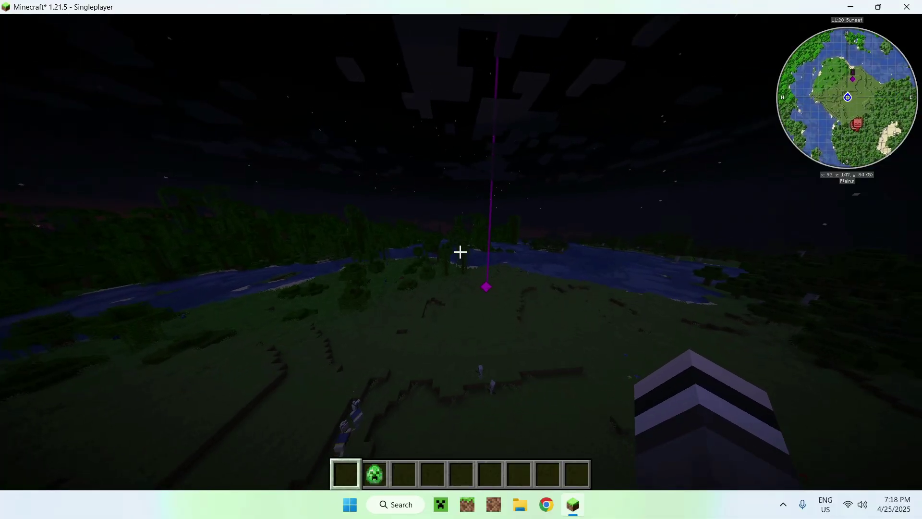
Find the waypoint's purple marker on the full-screen map and return to the game.
{"action": "key", "text": "j"}
{"action": "scroll", "coordinate": [533, 182], "scroll_direction": "up", "scroll_amount": 3}
{"action": "scroll", "coordinate": [539, 206], "scroll_direction": "down", "scroll_amount": 1}
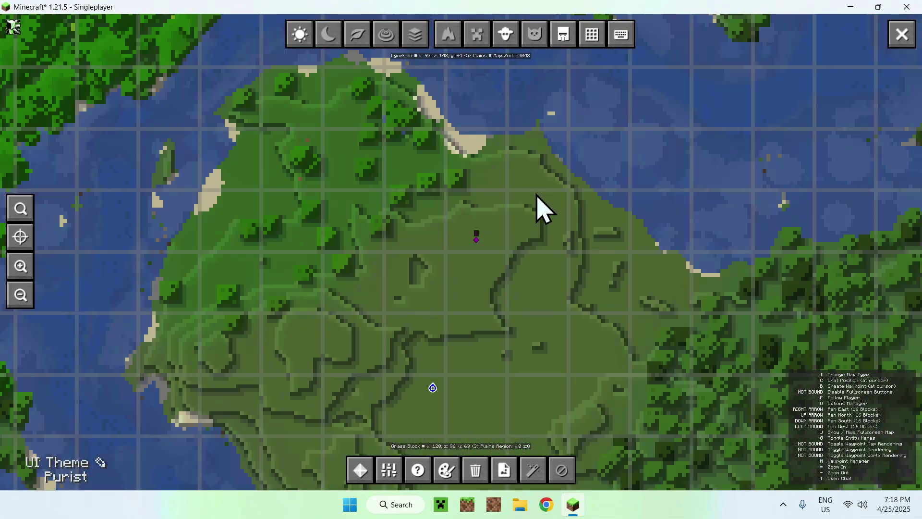
{"action": "scroll", "coordinate": [480, 255], "scroll_direction": "up", "scroll_amount": 2}
{"action": "scroll", "coordinate": [498, 260], "scroll_direction": "down", "scroll_amount": 2}
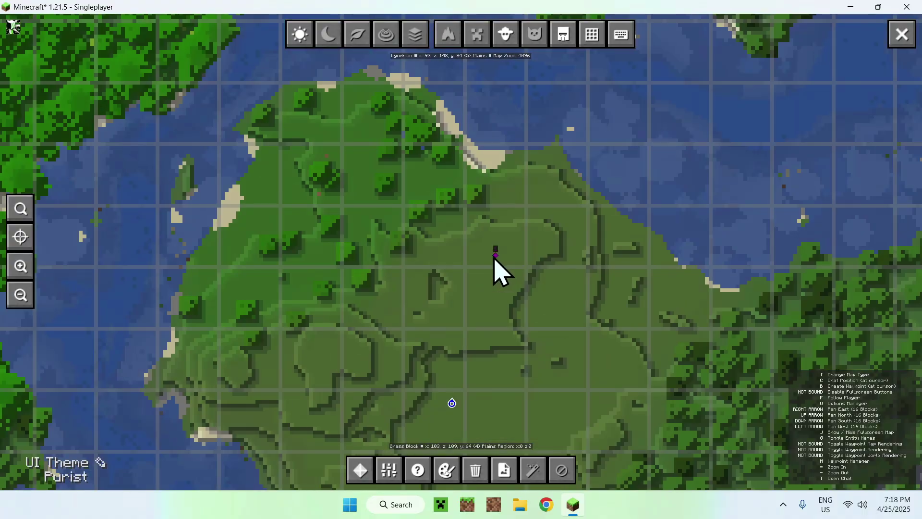
{"action": "key", "text": "Escape"}
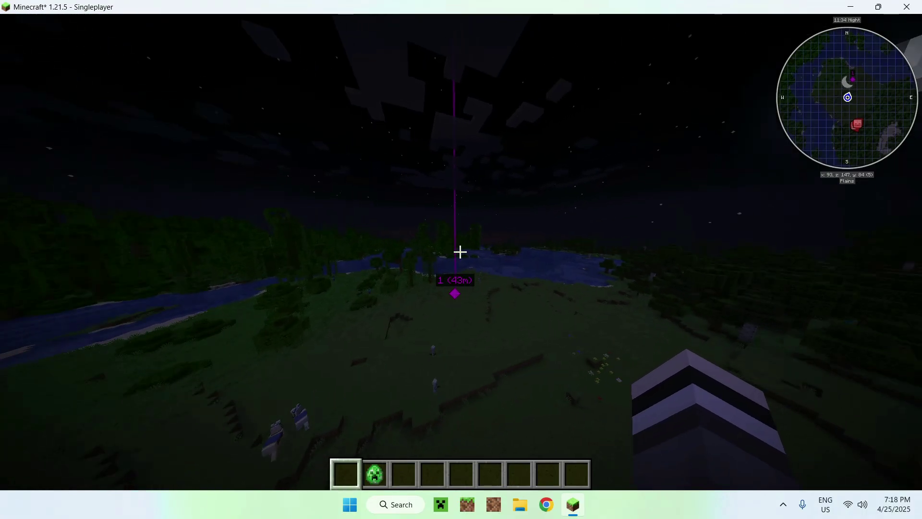
Roam the plains at night, viewing the waypoint beam from different sides and the mob icons on the minimap.
{"action": "key", "text": "d"}
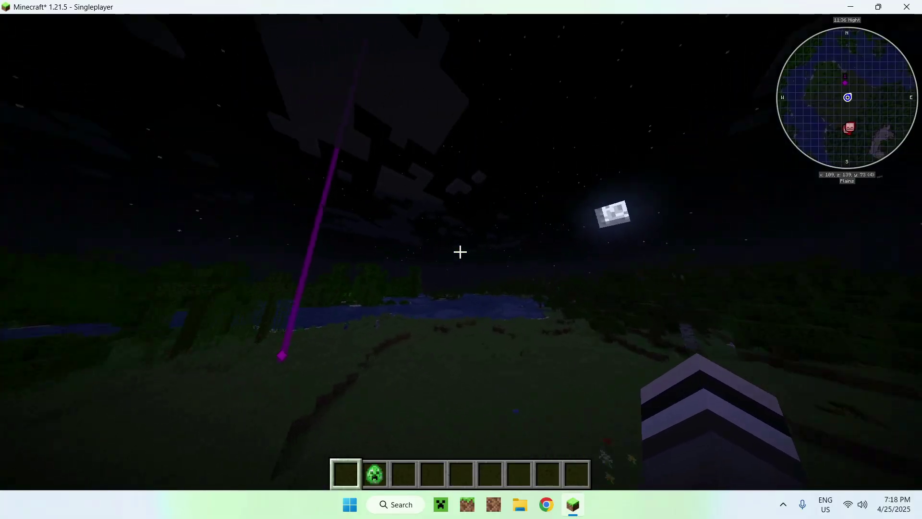
{"action": "key", "text": "a"}
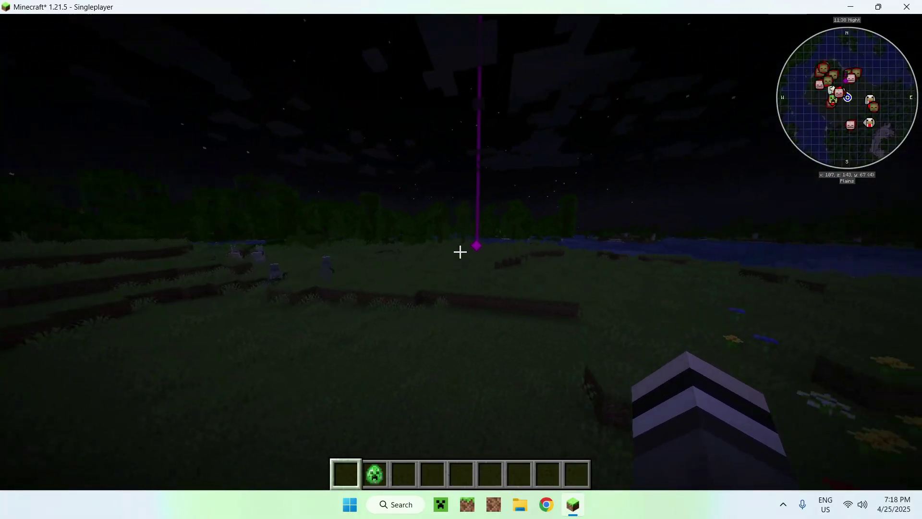
{"action": "key", "text": "a"}
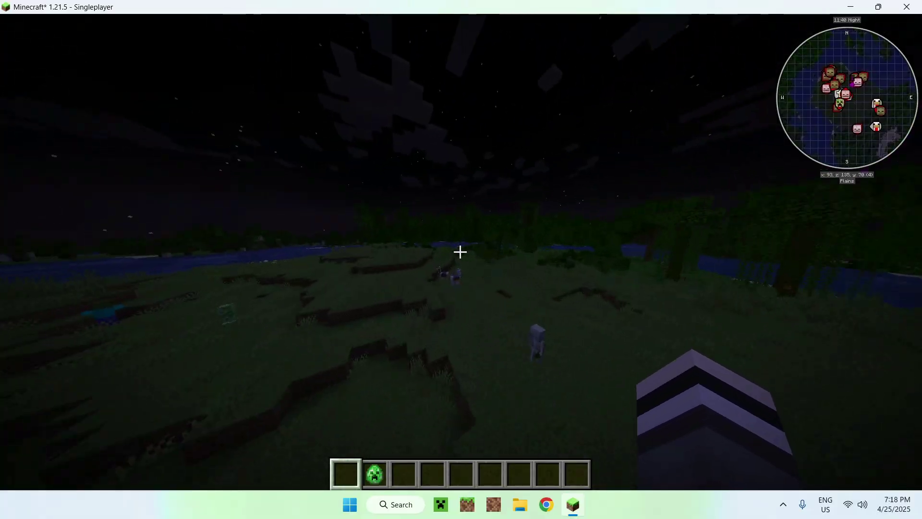
{"action": "key", "text": "d"}
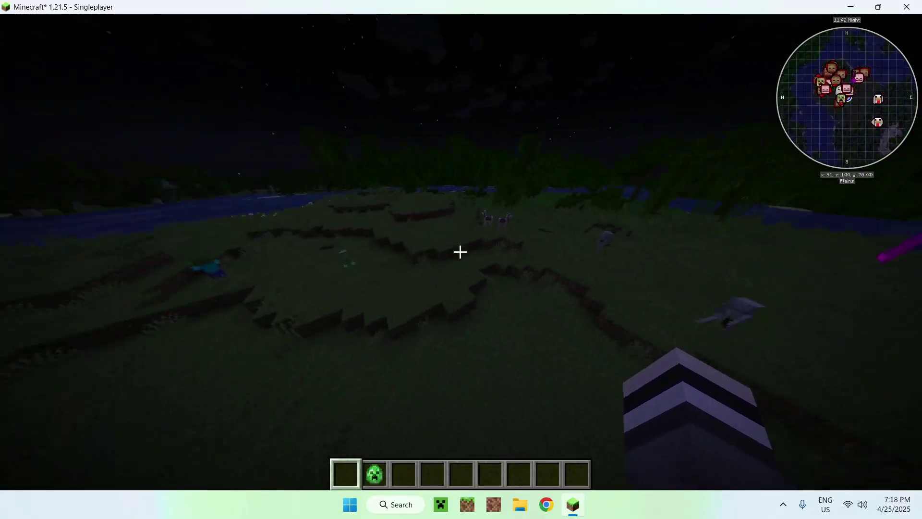
{"action": "key", "text": "s"}
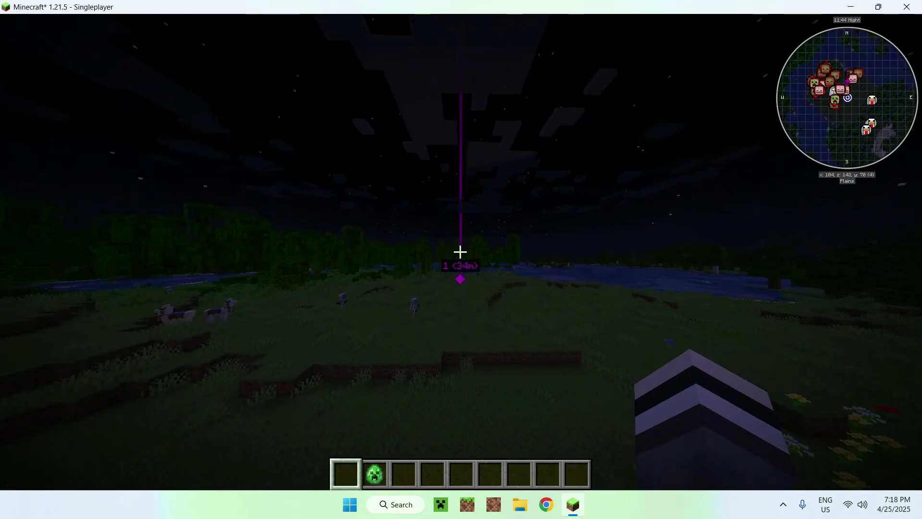
{"action": "key", "text": "w"}
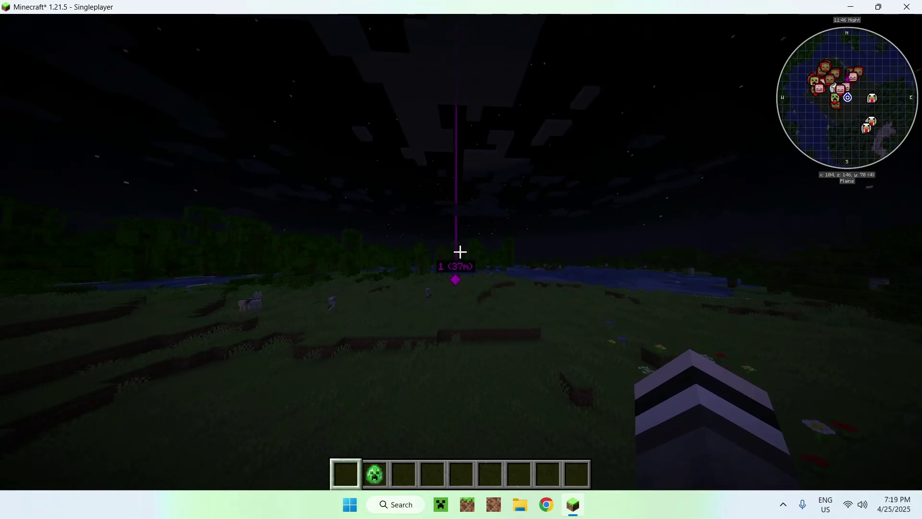
{"action": "key", "text": "s"}
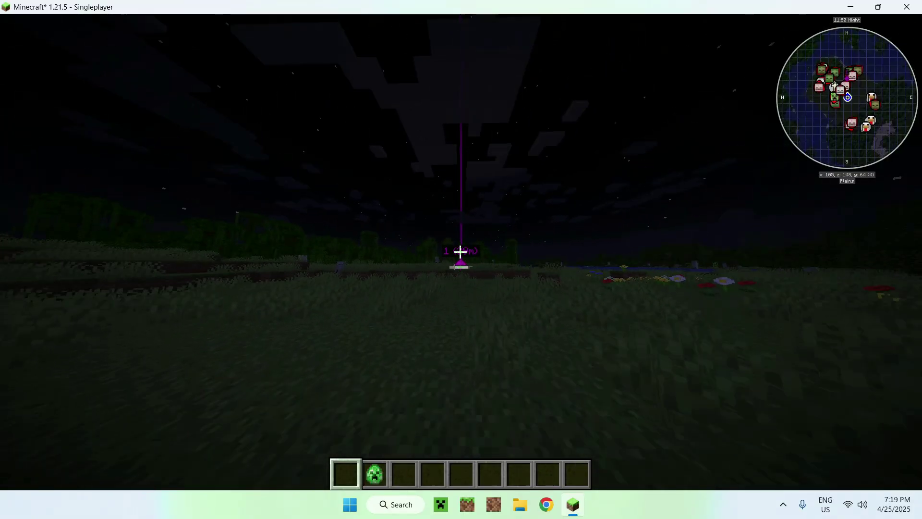
{"action": "key", "text": "w"}
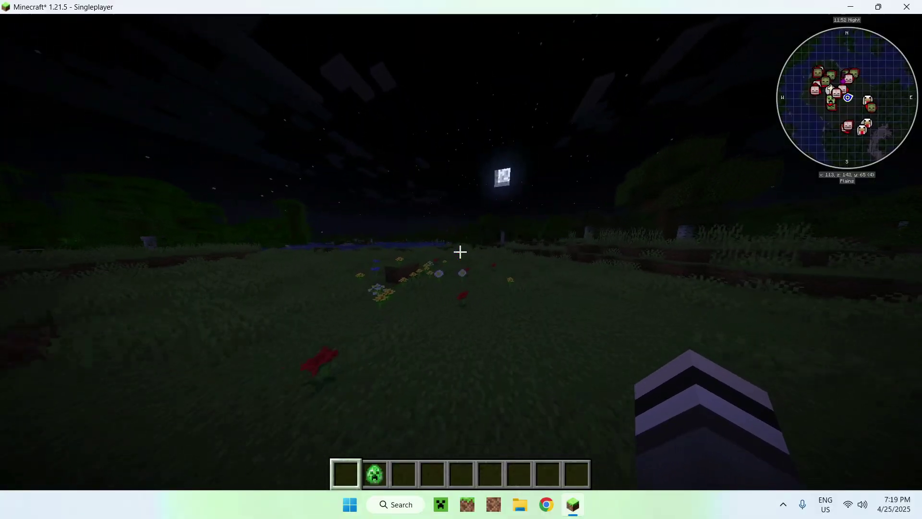
{"action": "key", "text": "w"}
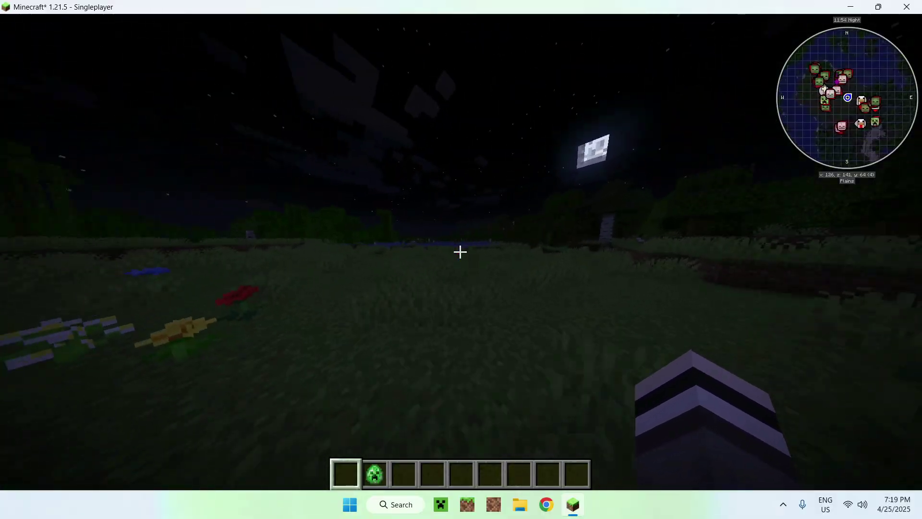
{"action": "key", "text": "w"}
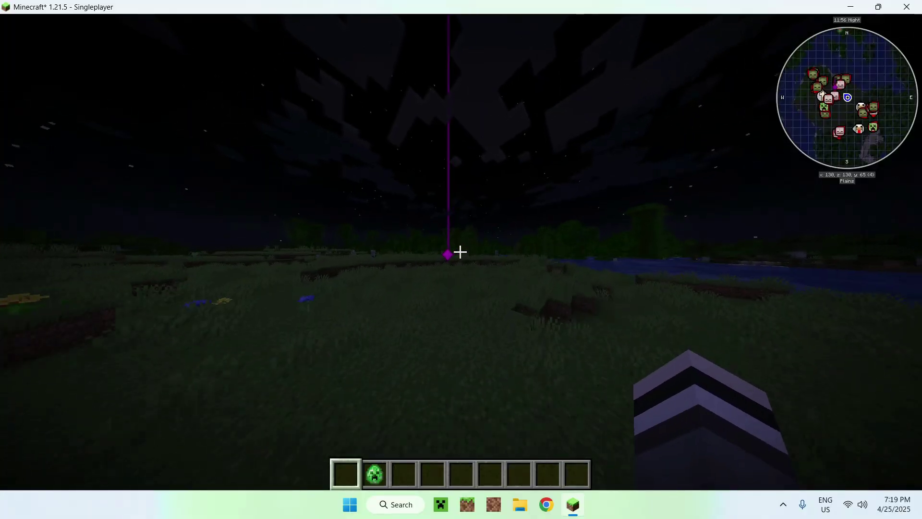
{"action": "key", "text": "w"}
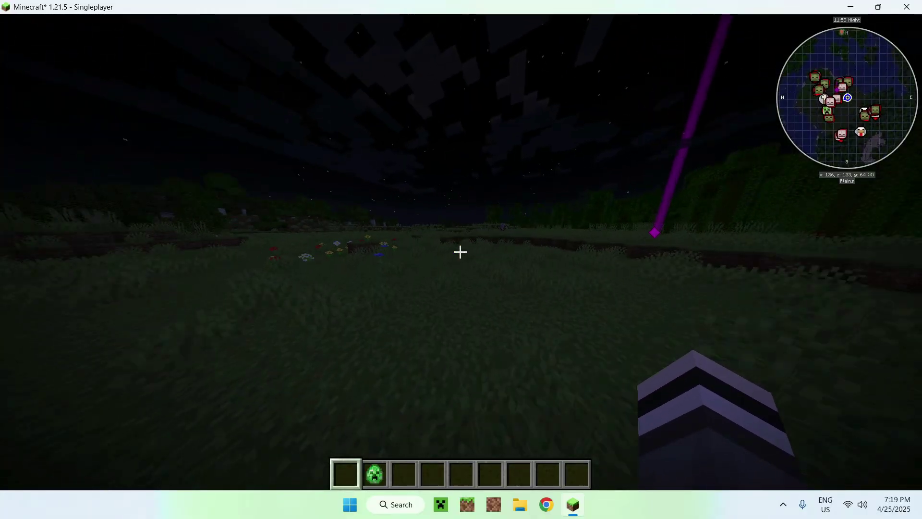
{"action": "key", "text": "w"}
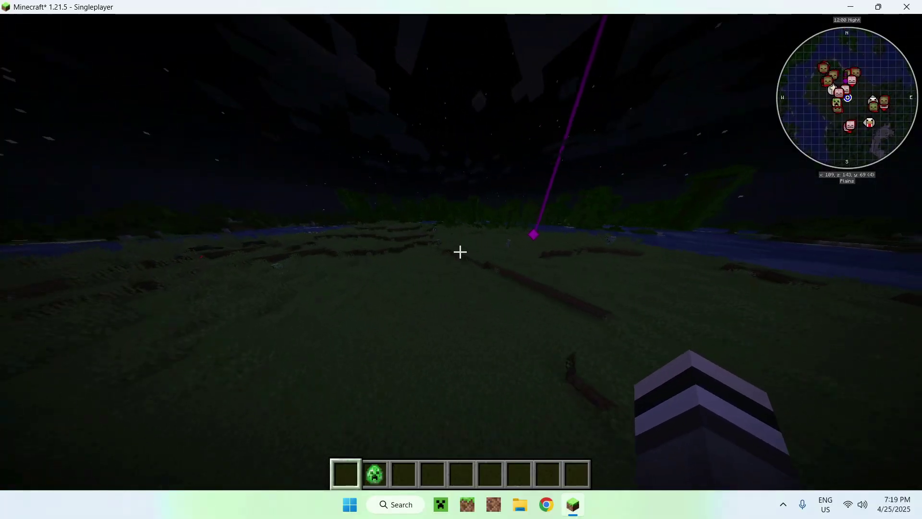
{"action": "key", "text": "w"}
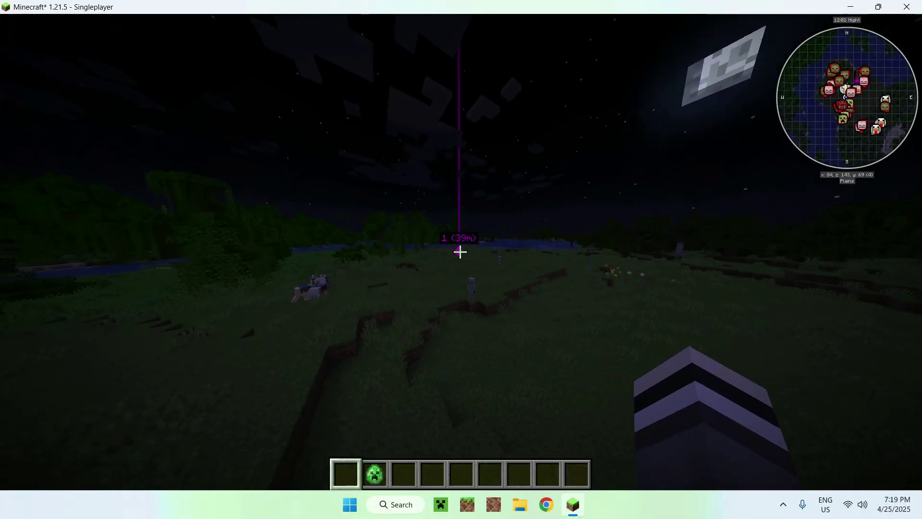
{"action": "key", "text": "w"}
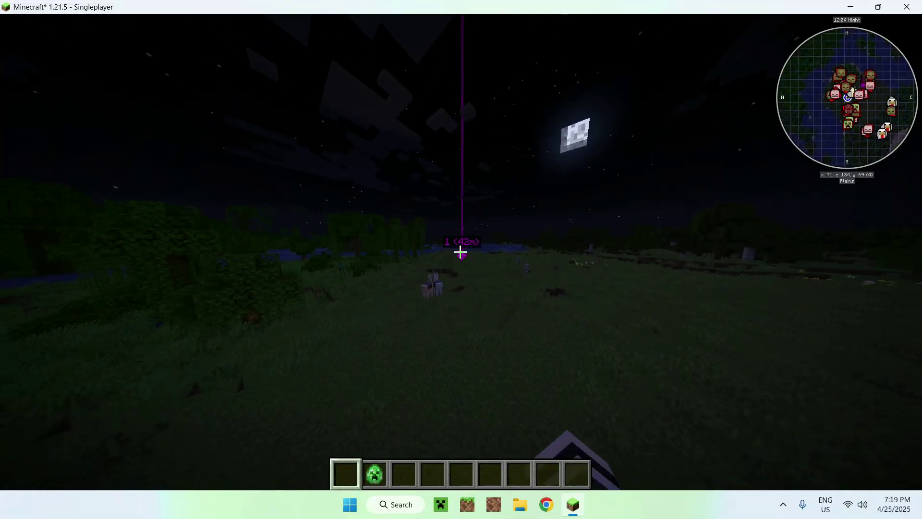
{"action": "key", "text": "w"}
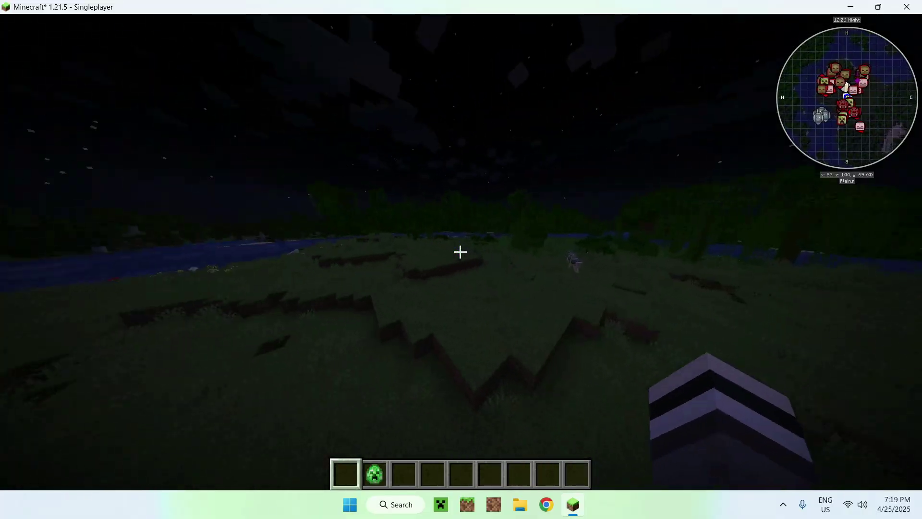
{"action": "key", "text": "w"}
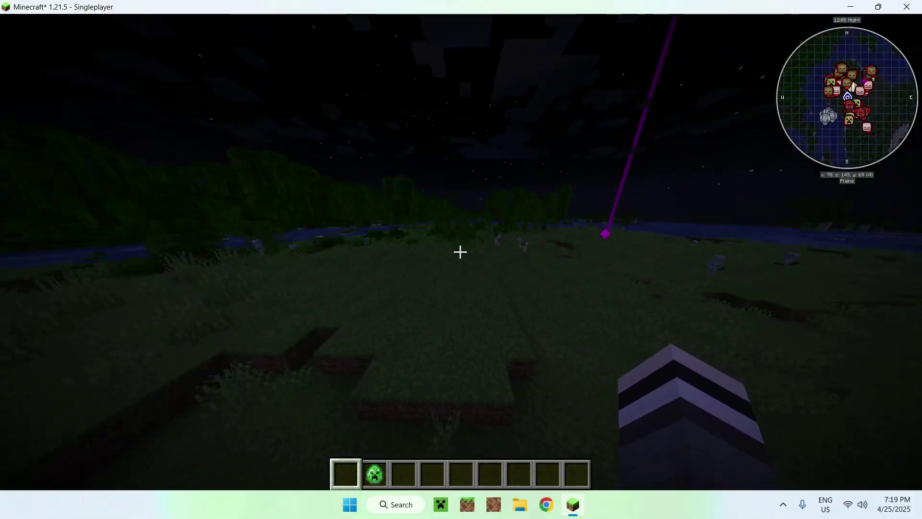
{"action": "key", "text": "w"}
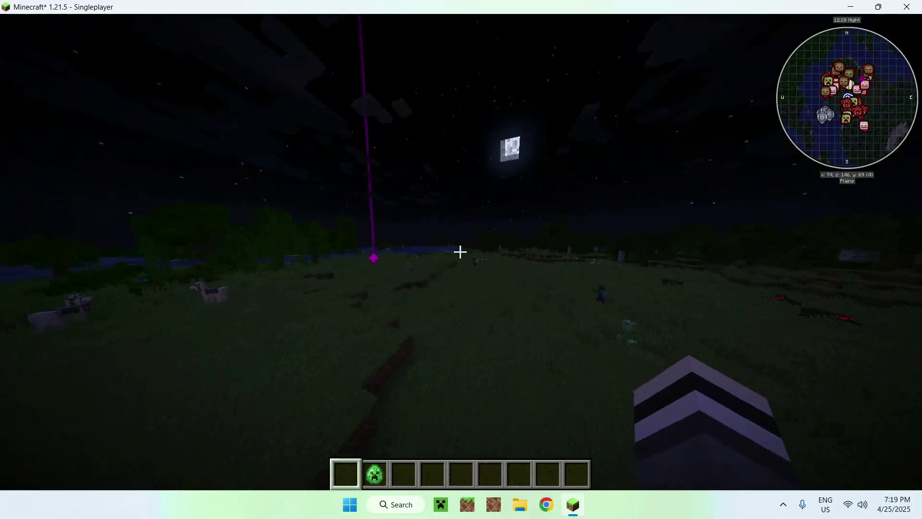
{"action": "key", "text": "w"}
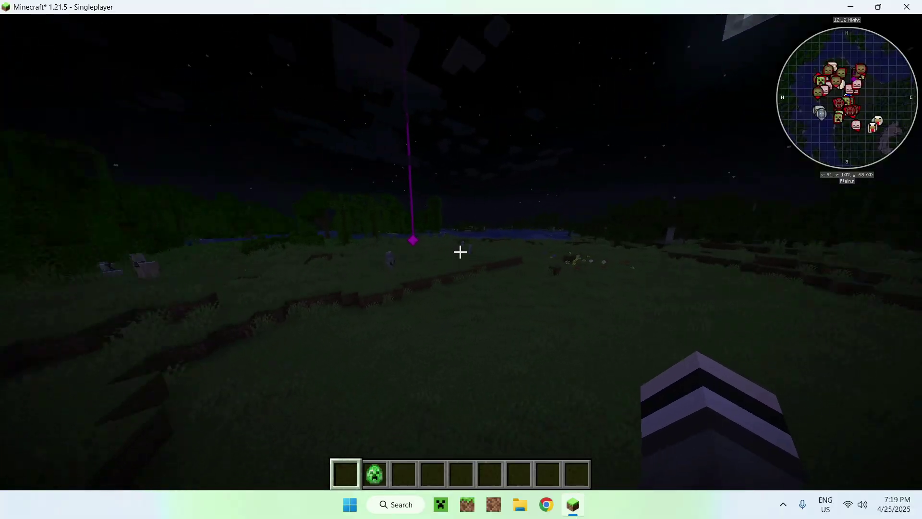
{"action": "key", "text": "w"}
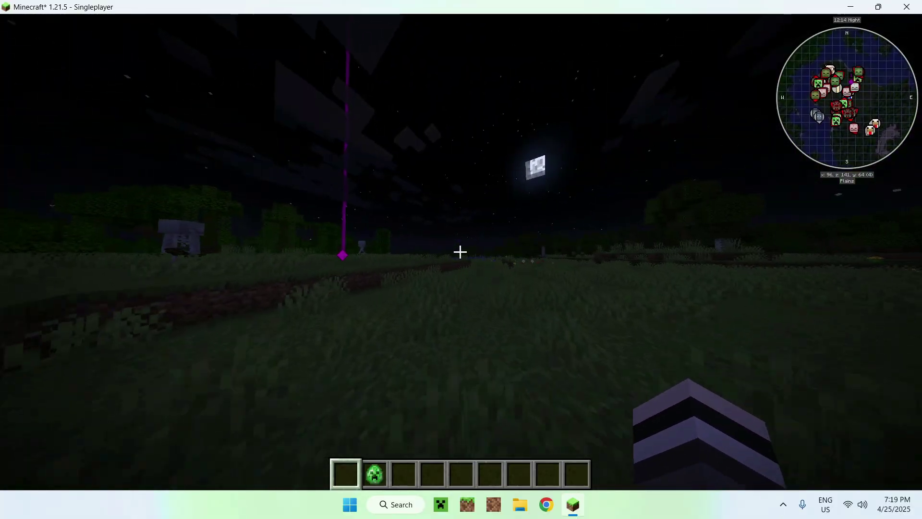
{"action": "key", "text": "w"}
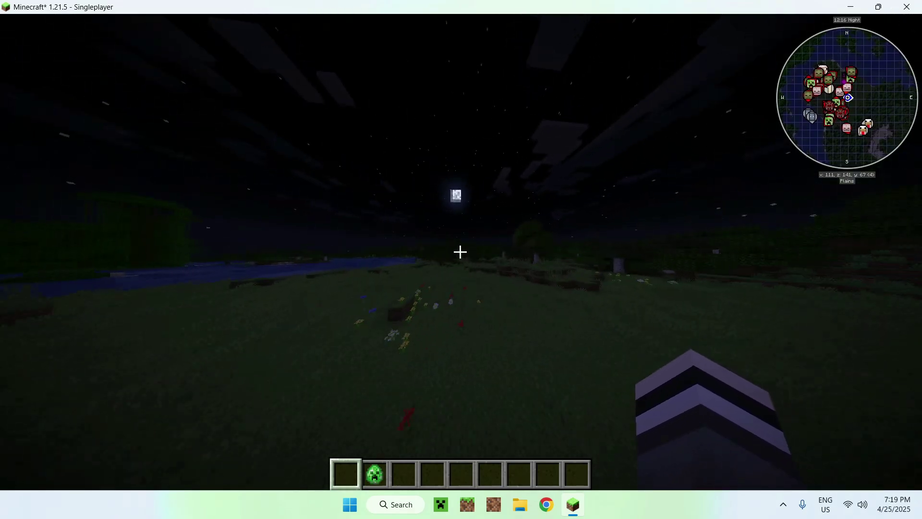
Switch to the front-facing third-person view and keep running across the plains.
{"action": "key", "text": "w"}
{"action": "key", "text": "F5"}
{"action": "key", "text": "F5"}
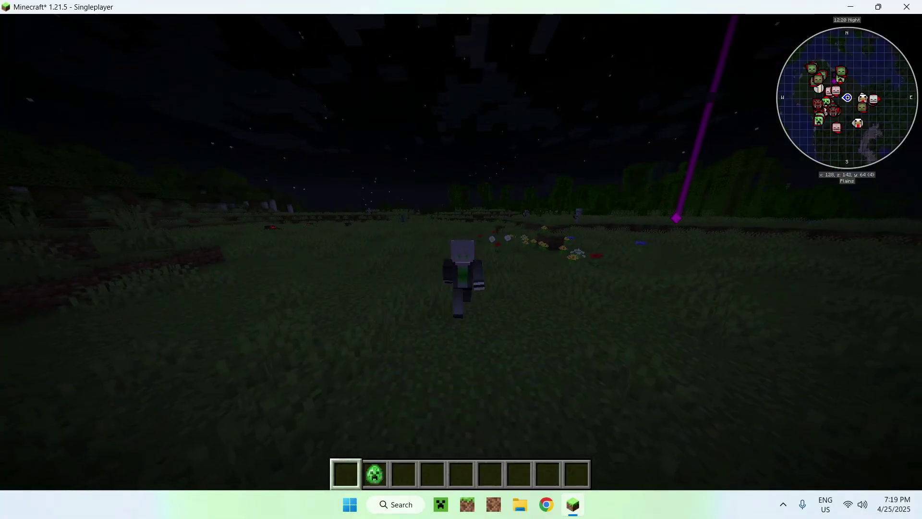
{"action": "key", "text": "w"}
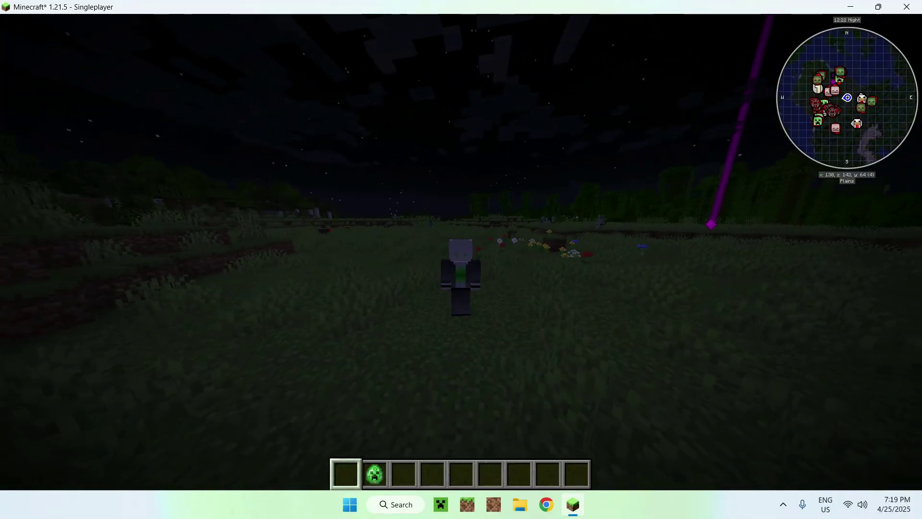